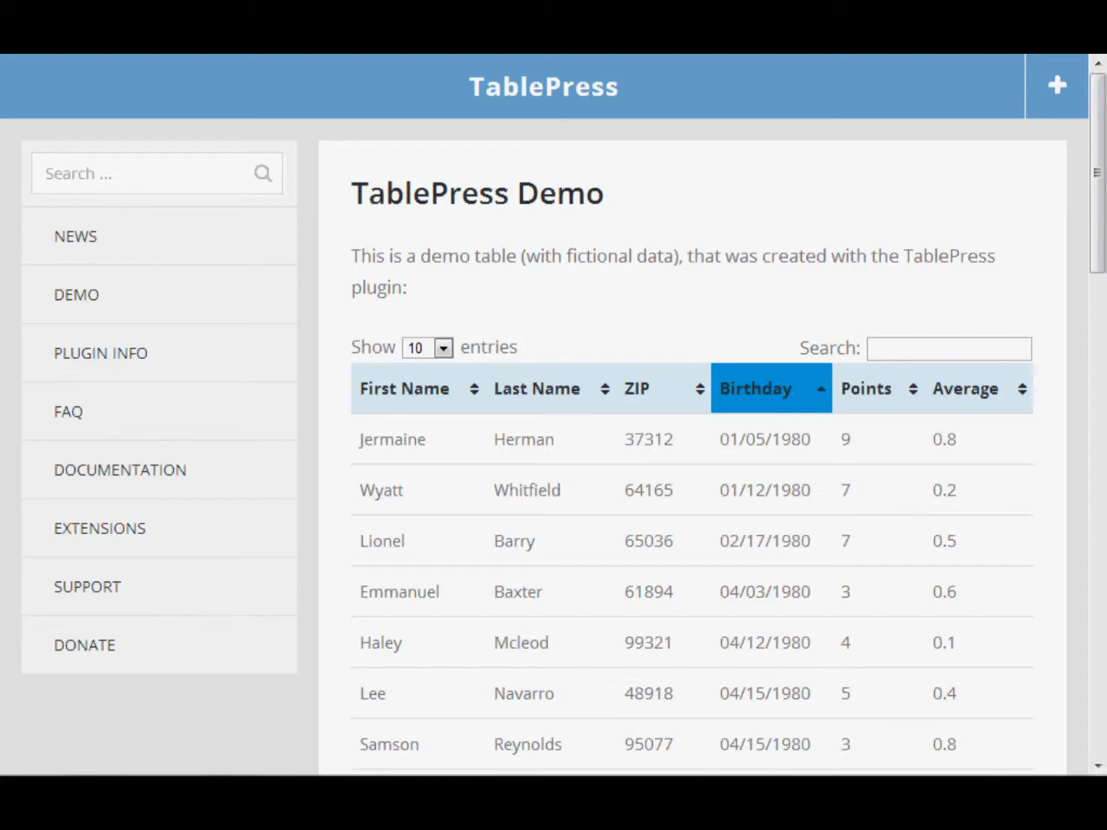
Try out sorting the demo table by First Name, Last Name, ZIP, Birthday, Points and Average
left_click(405, 388)
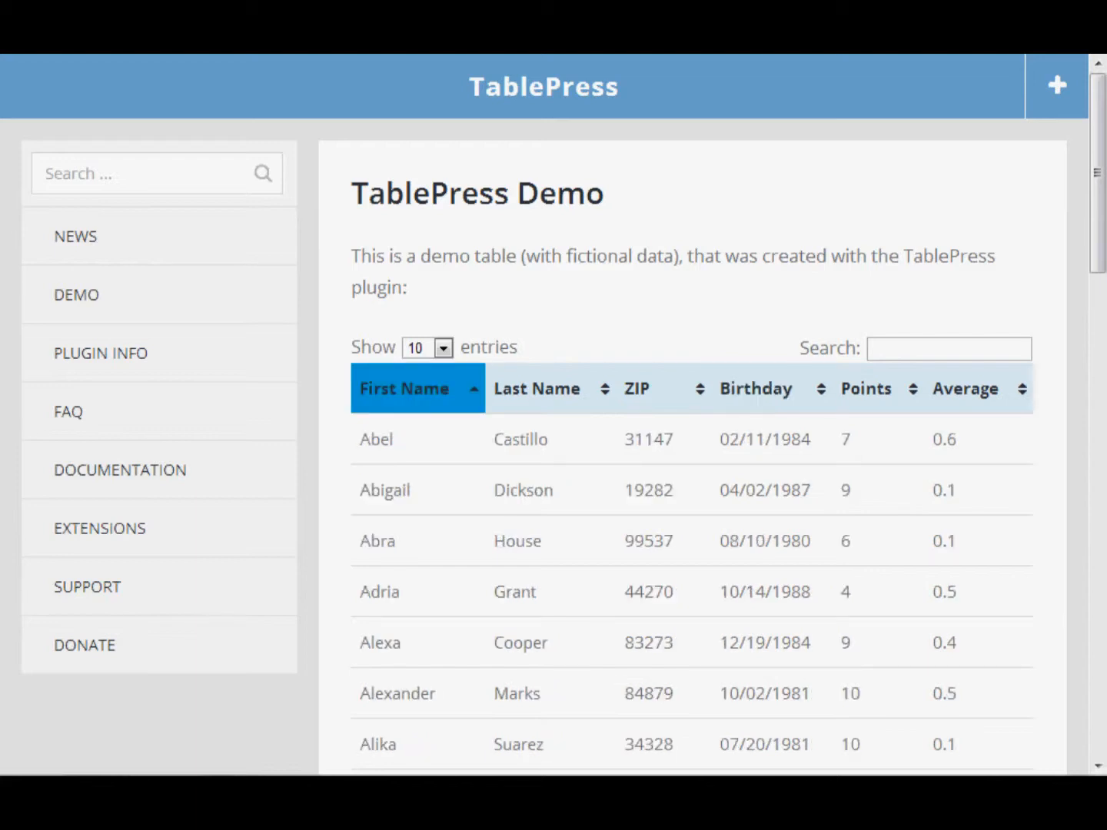
left_click(536, 389)
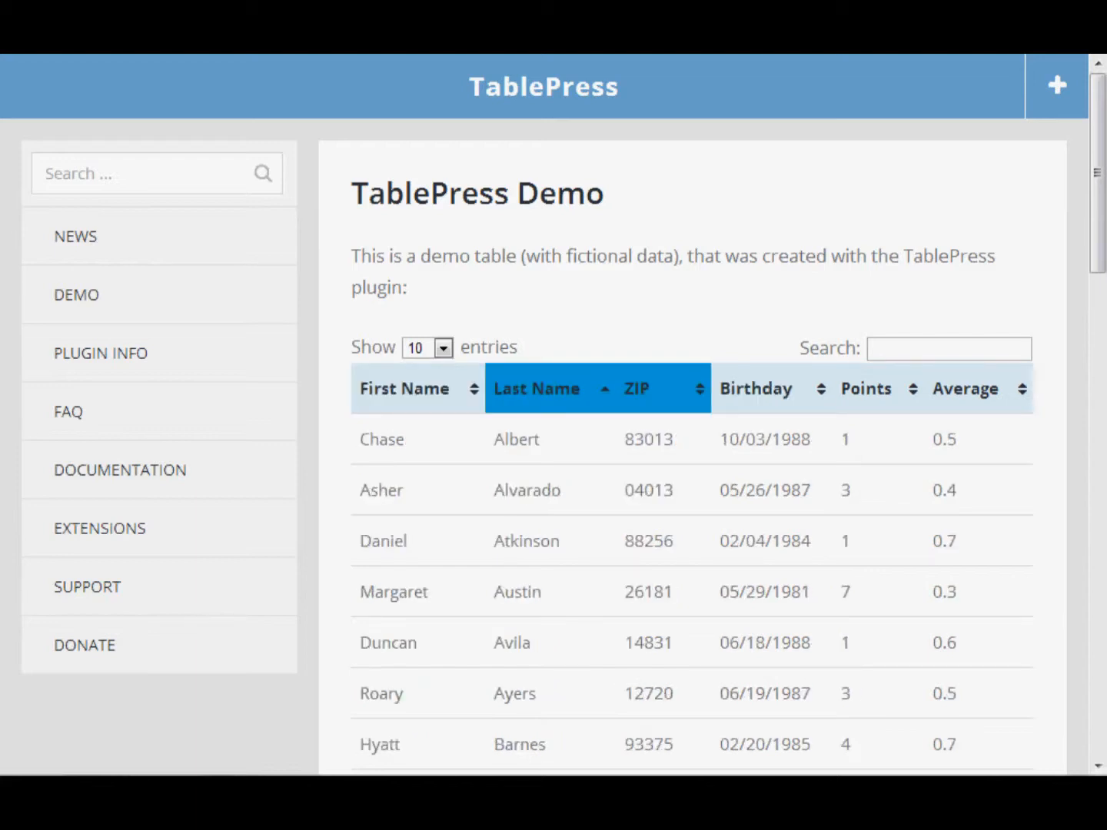
left_click(637, 389)
left_click(661, 388)
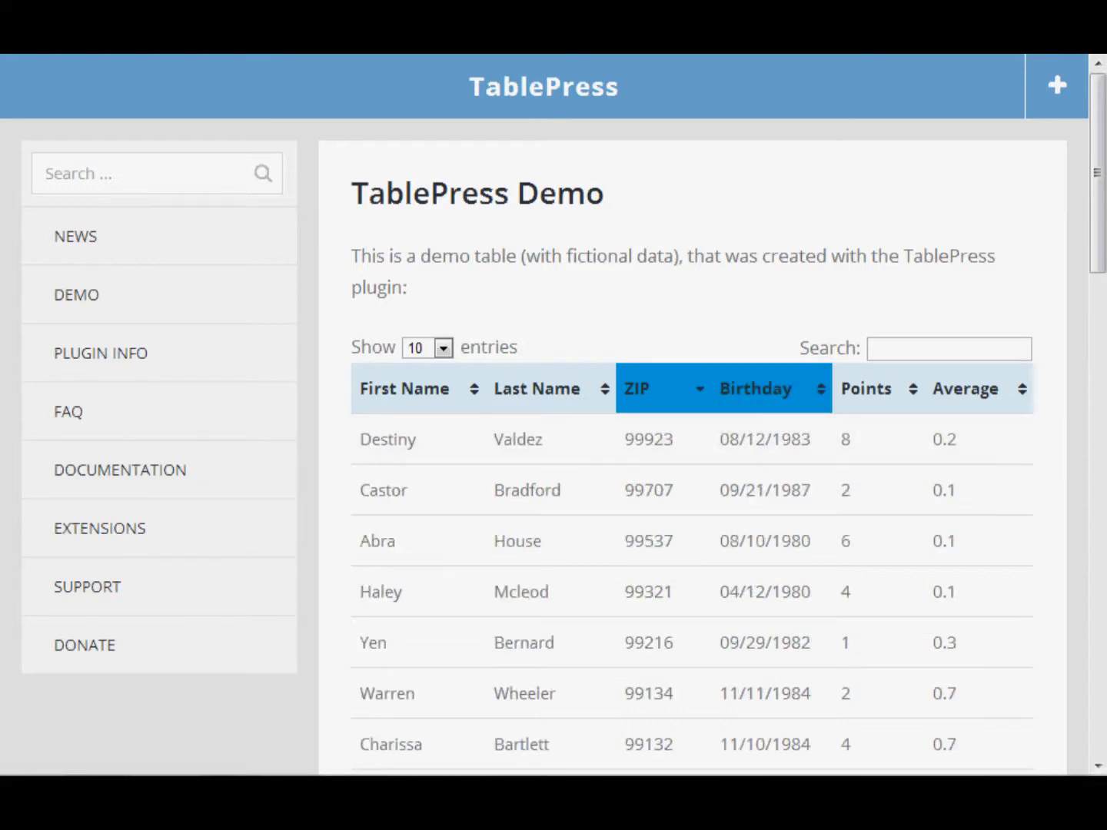
left_click(756, 388)
left_click(867, 389)
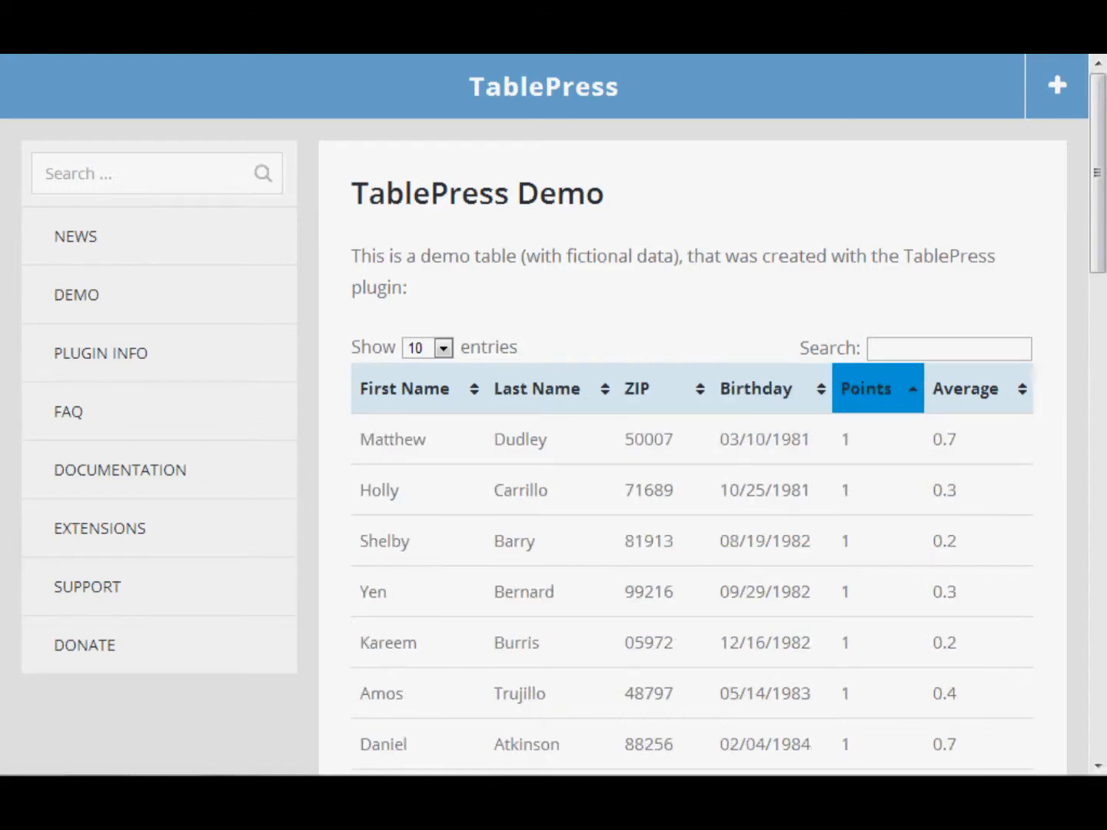
left_click(966, 388)
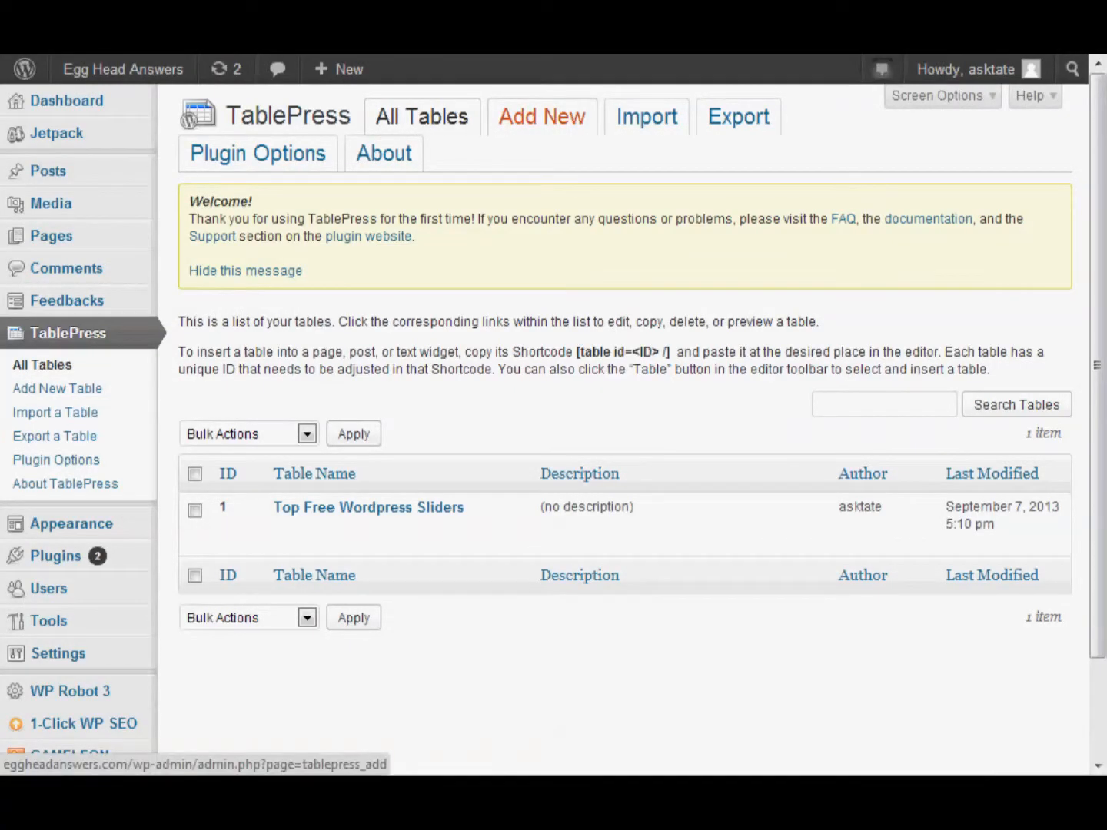
Start a new TablePress table in the WordPress admin and name it "NFL QB's Week 1 Stats"
left_click(543, 116)
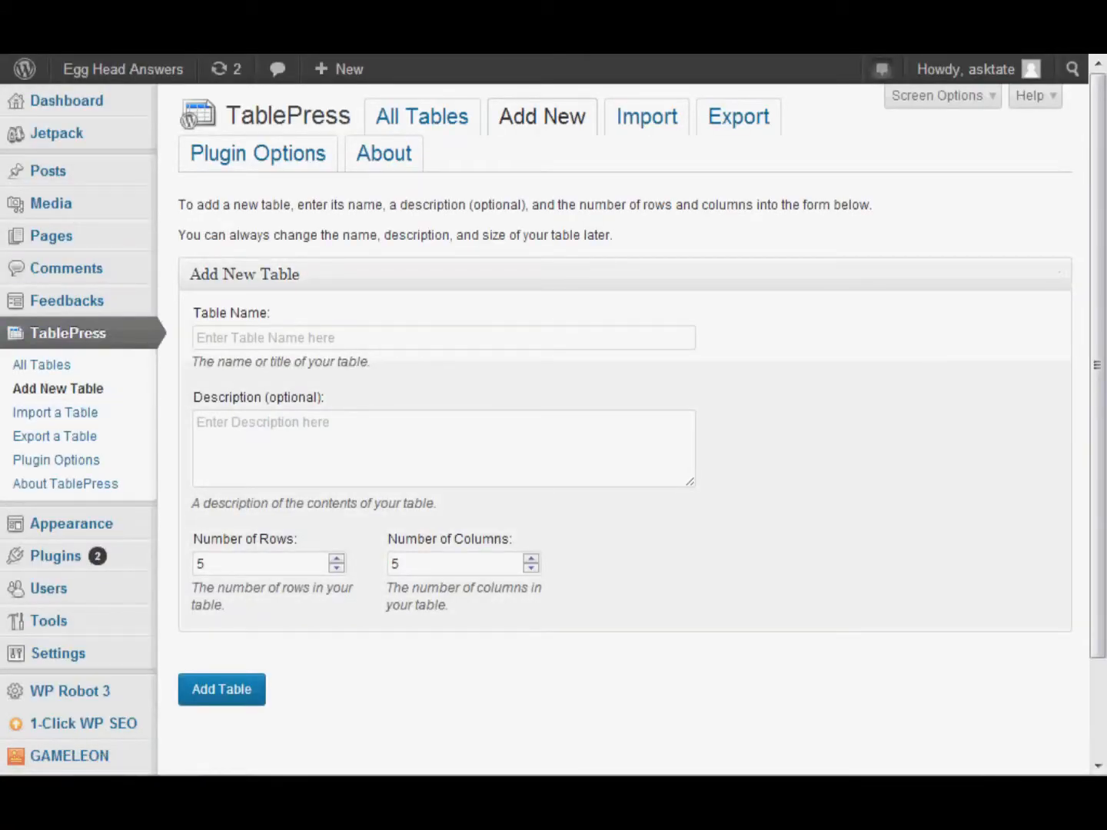
left_click(293, 338)
type("NF")
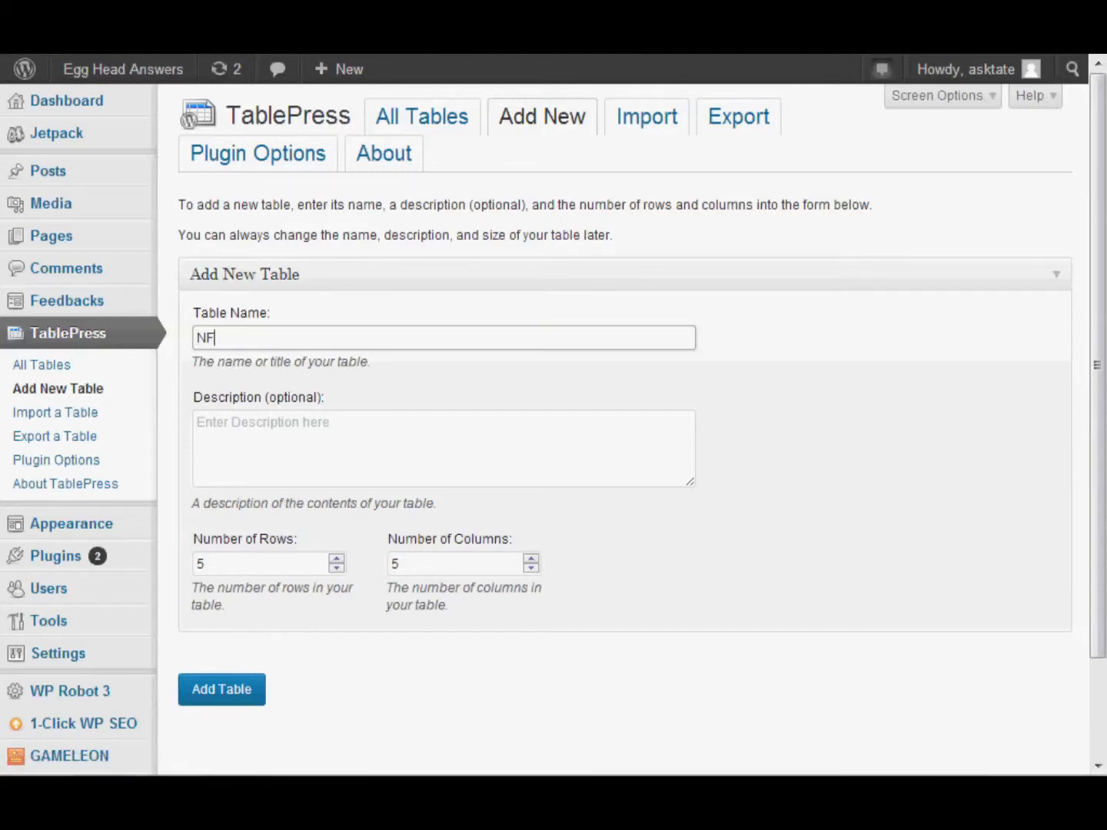
type("L QB's Week 1 S")
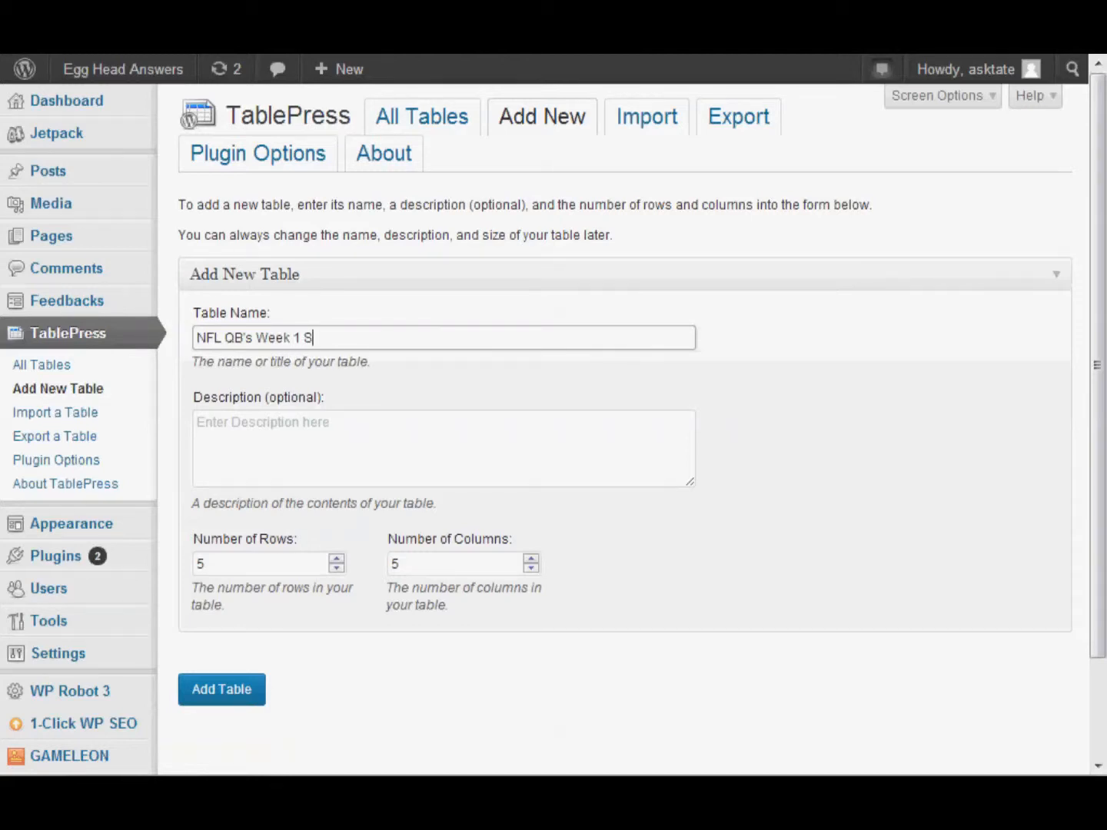
type("tats")
key("Tab")
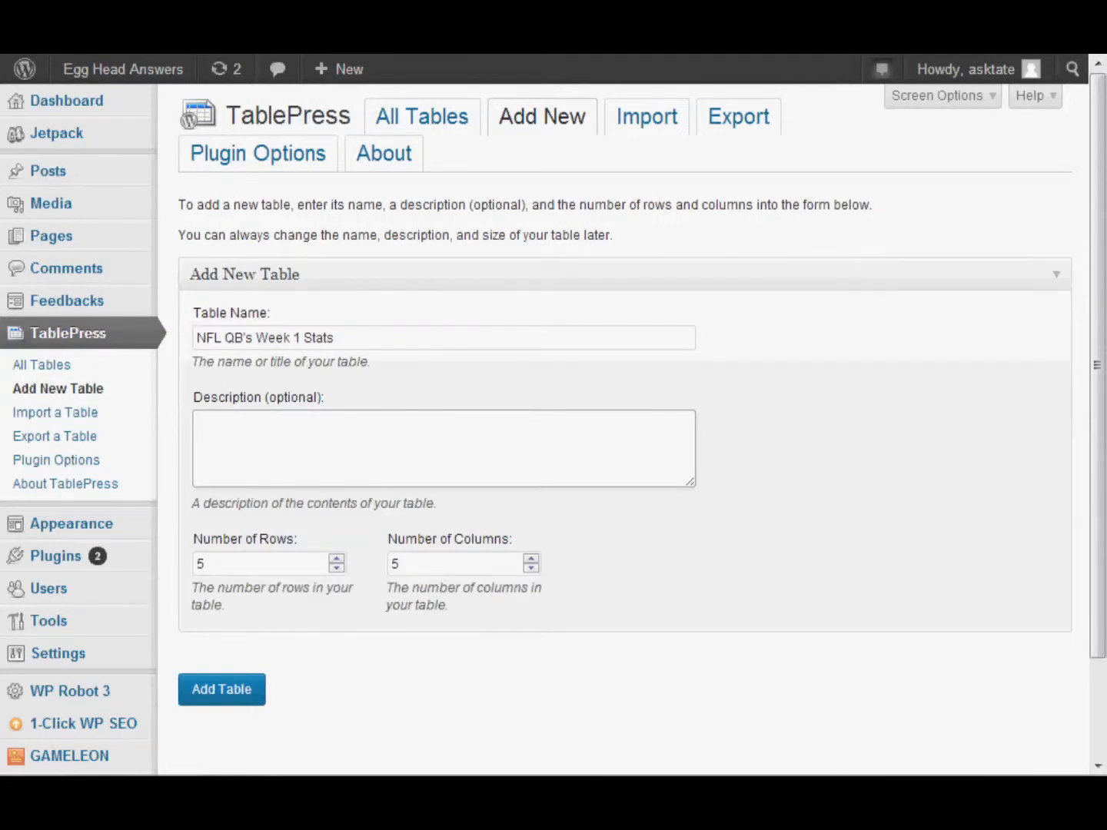
Set the new table's size to 3 rows and 3 columns and create it without a description
left_click(335, 569)
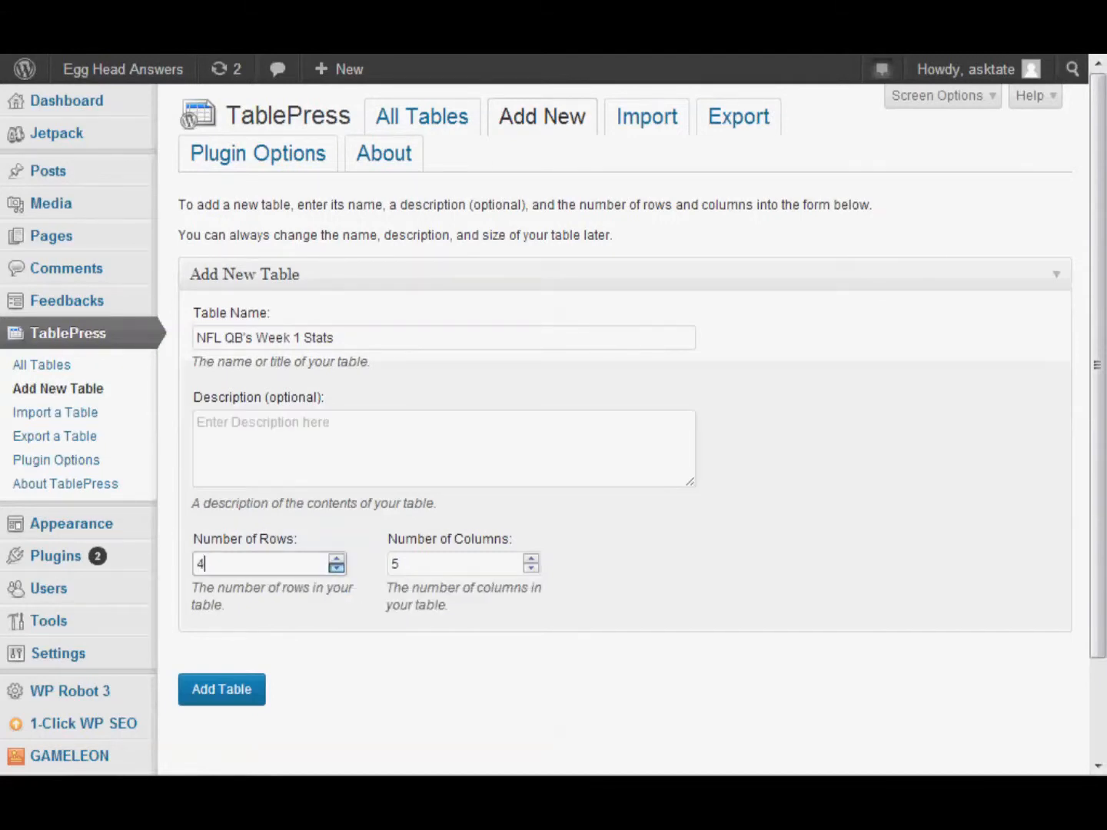
left_click(336, 569)
left_click(336, 568)
left_click(336, 559)
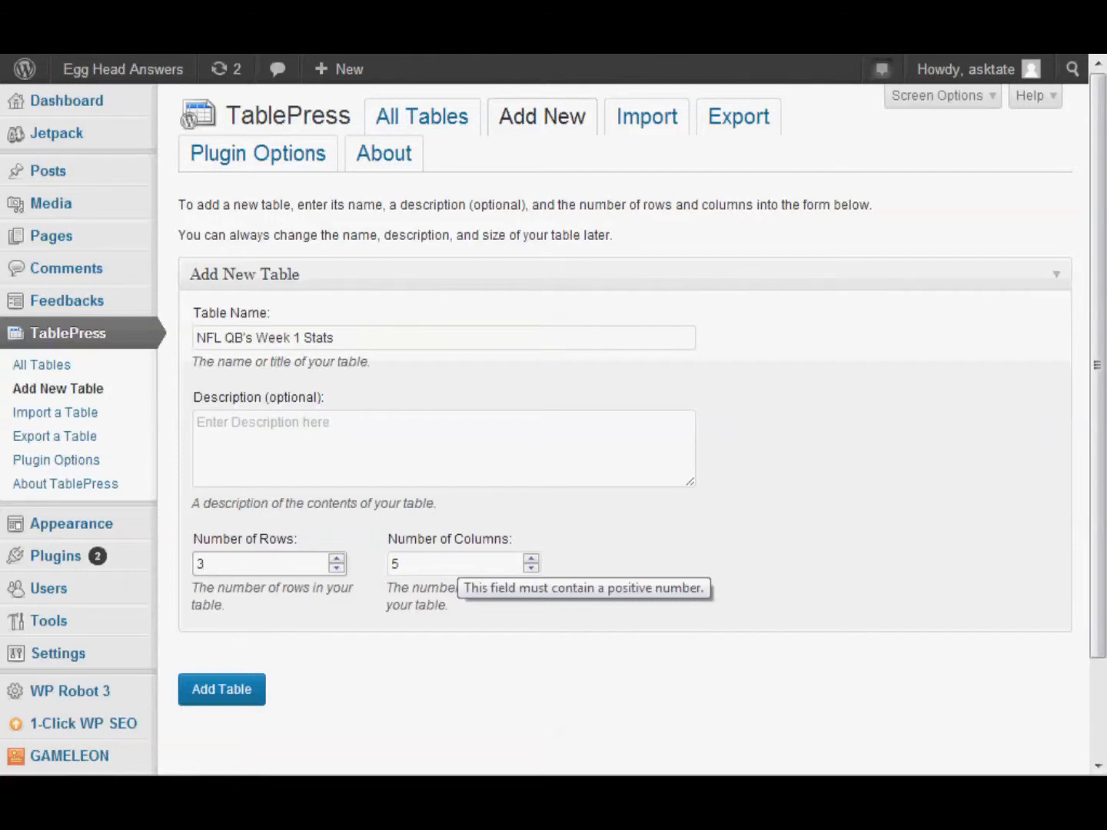
left_click(530, 569)
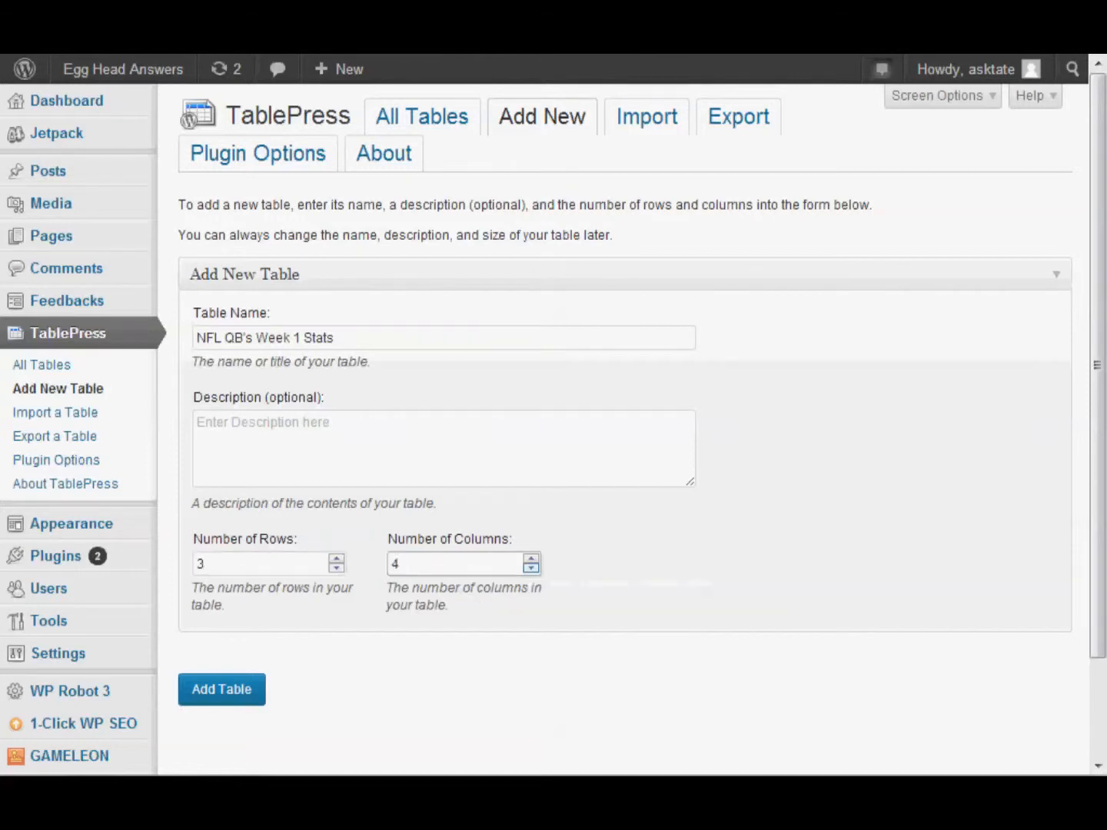
left_click(530, 569)
key("Return")
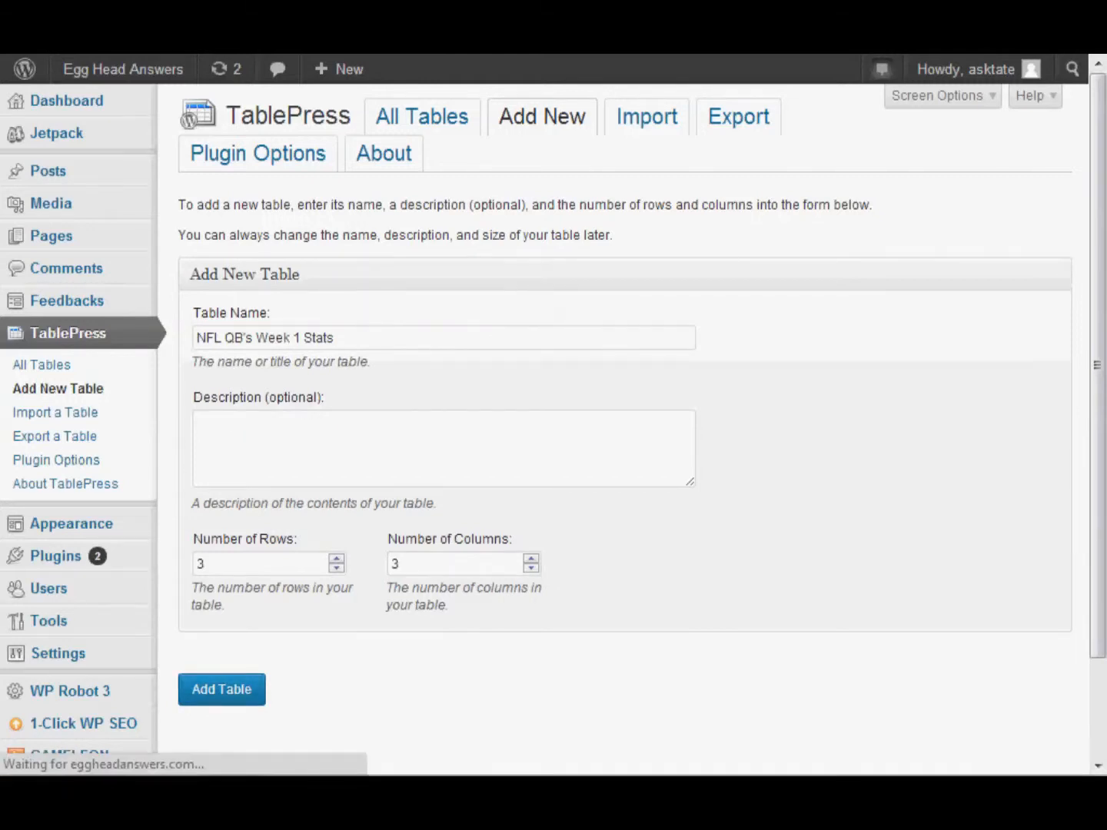
Copy "Manning, Peyton" from the NFL player stats page and paste it into cell A1 of the new table
scroll(625, 430, "down", 2)
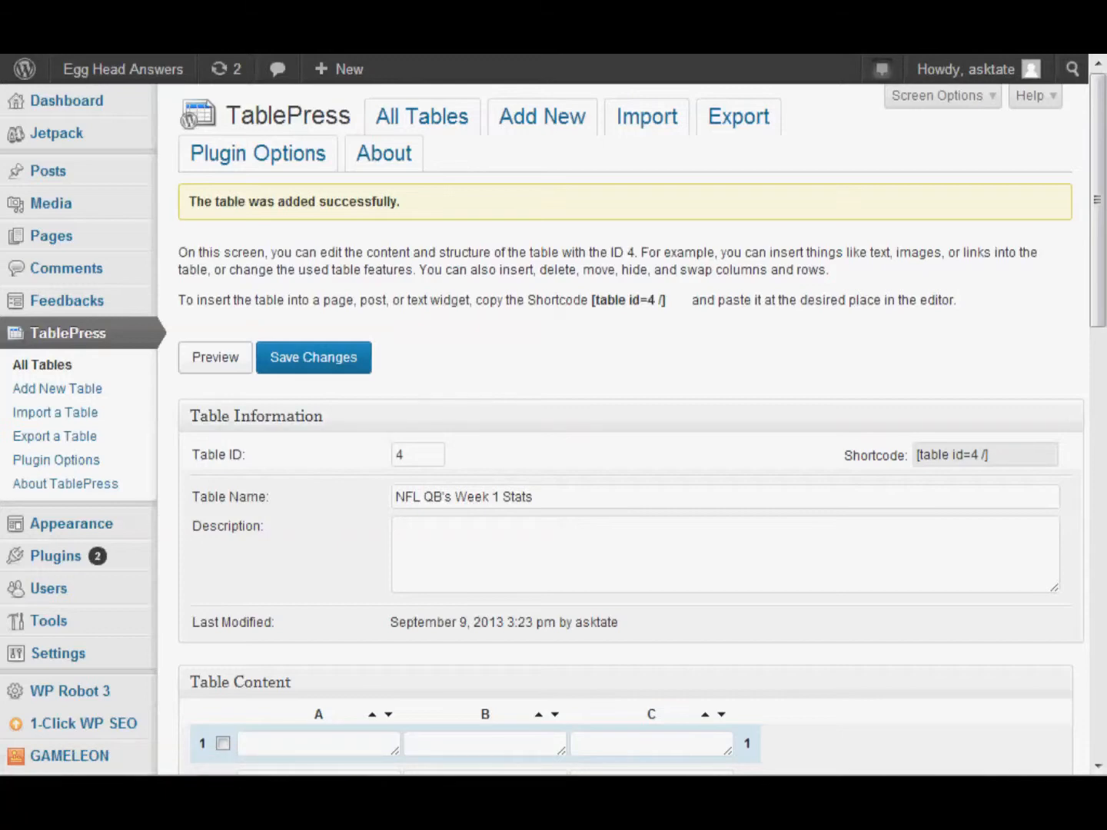
scroll(631, 430, "down", 5)
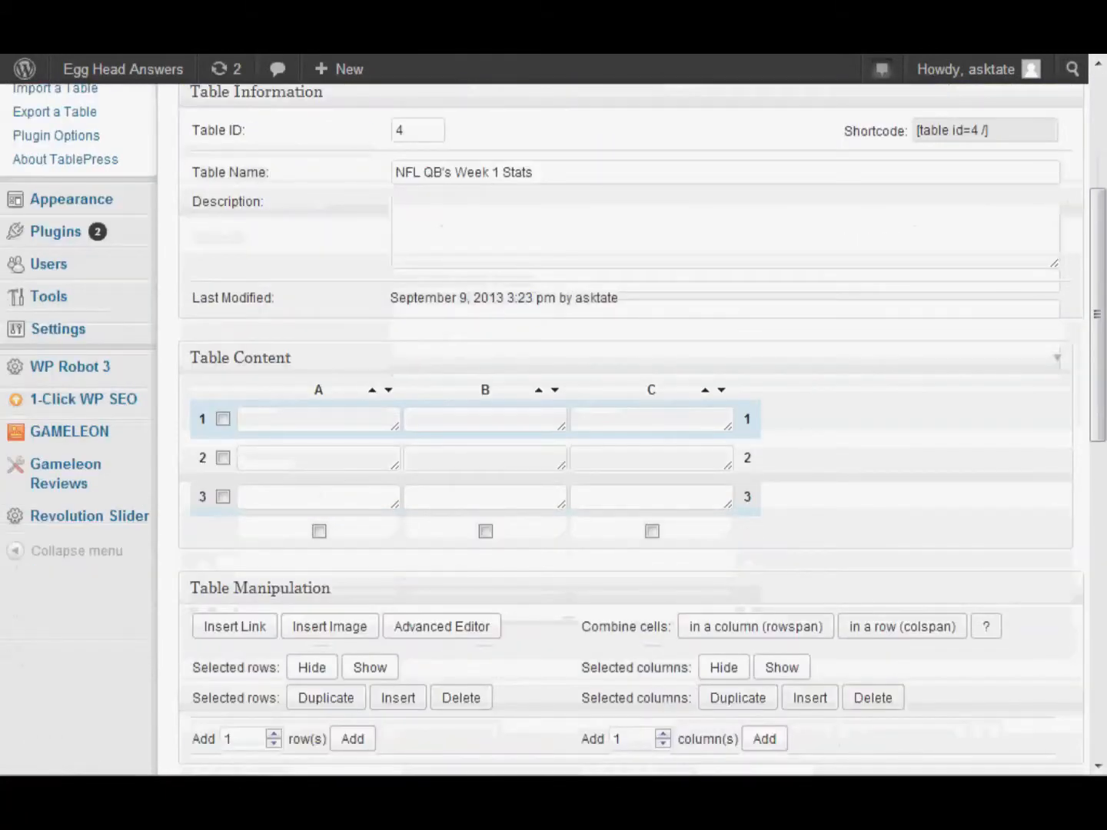
scroll(631, 431, "up", 3)
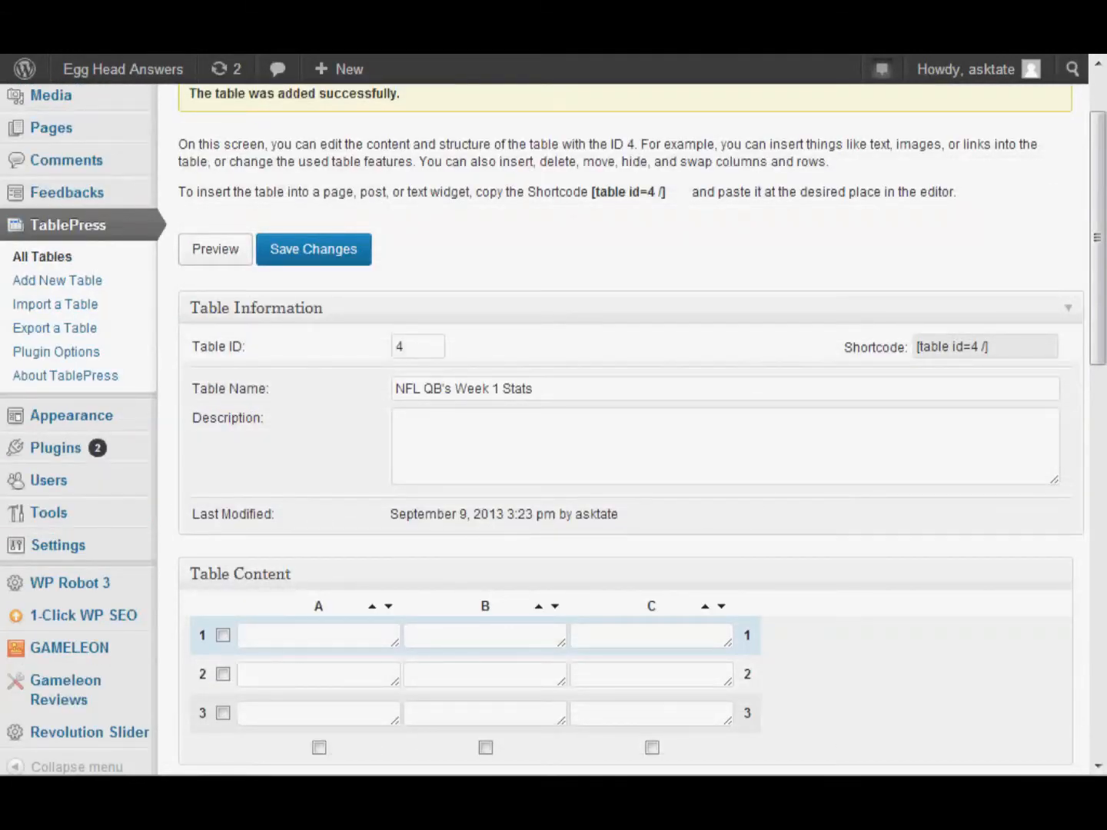
scroll(631, 430, "down", 3)
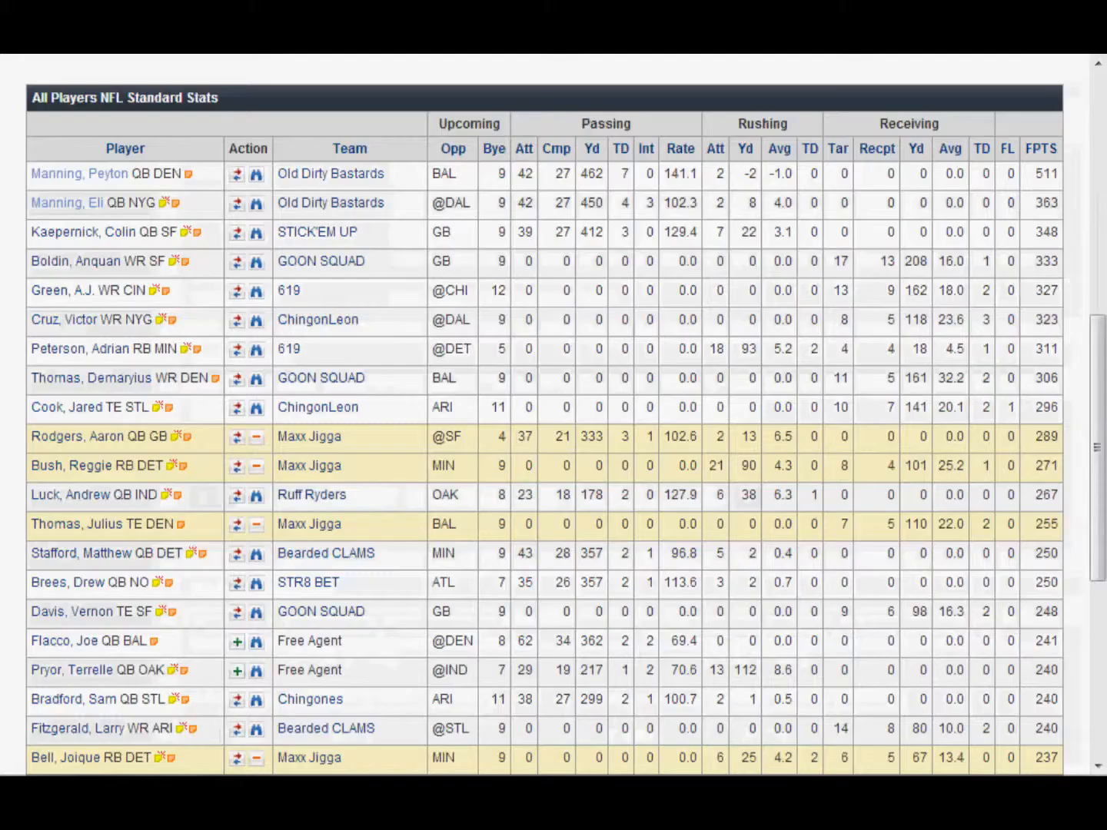
left_click_drag(129, 174, 31, 174)
right_click(55, 177)
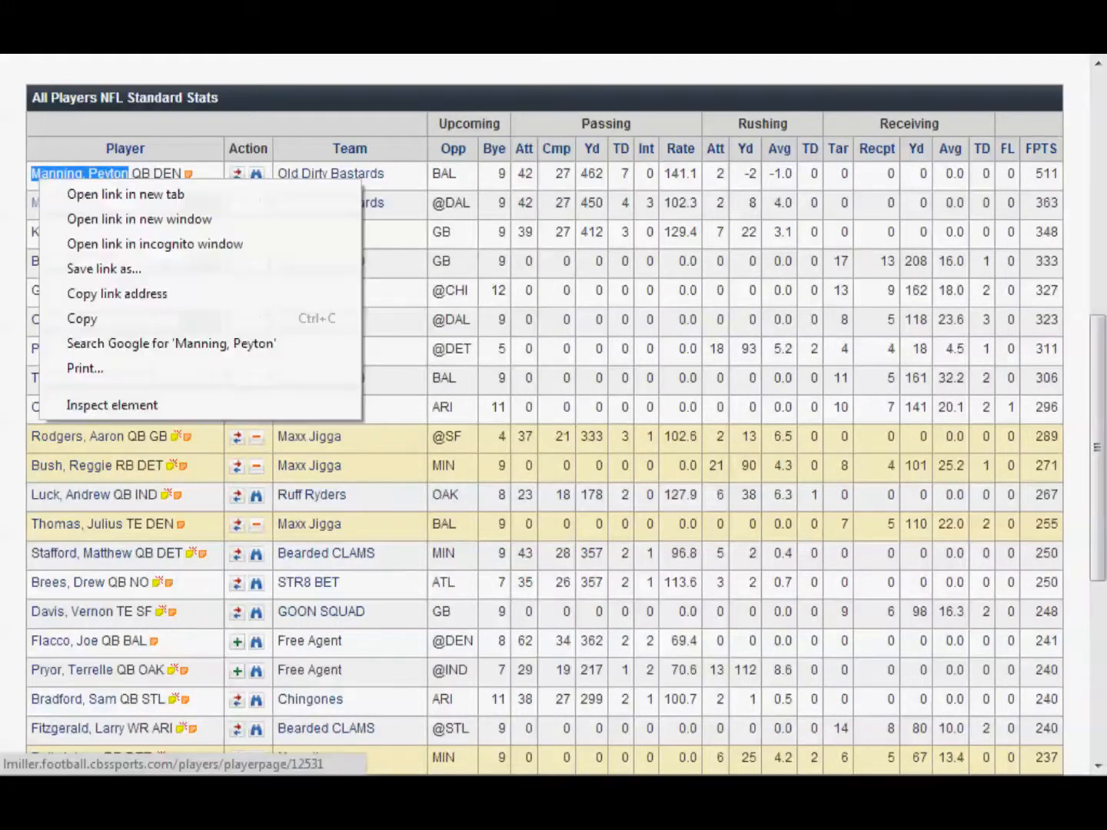
left_click(81, 319)
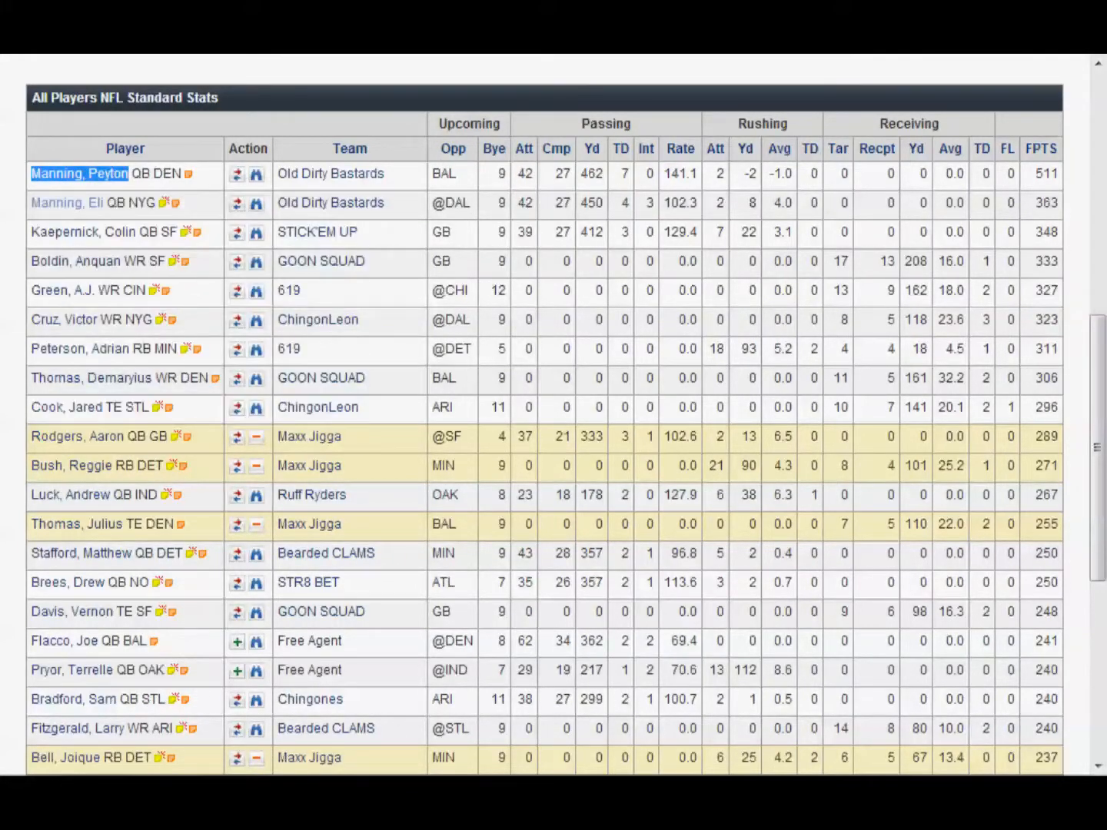
key("ctrl+Tab")
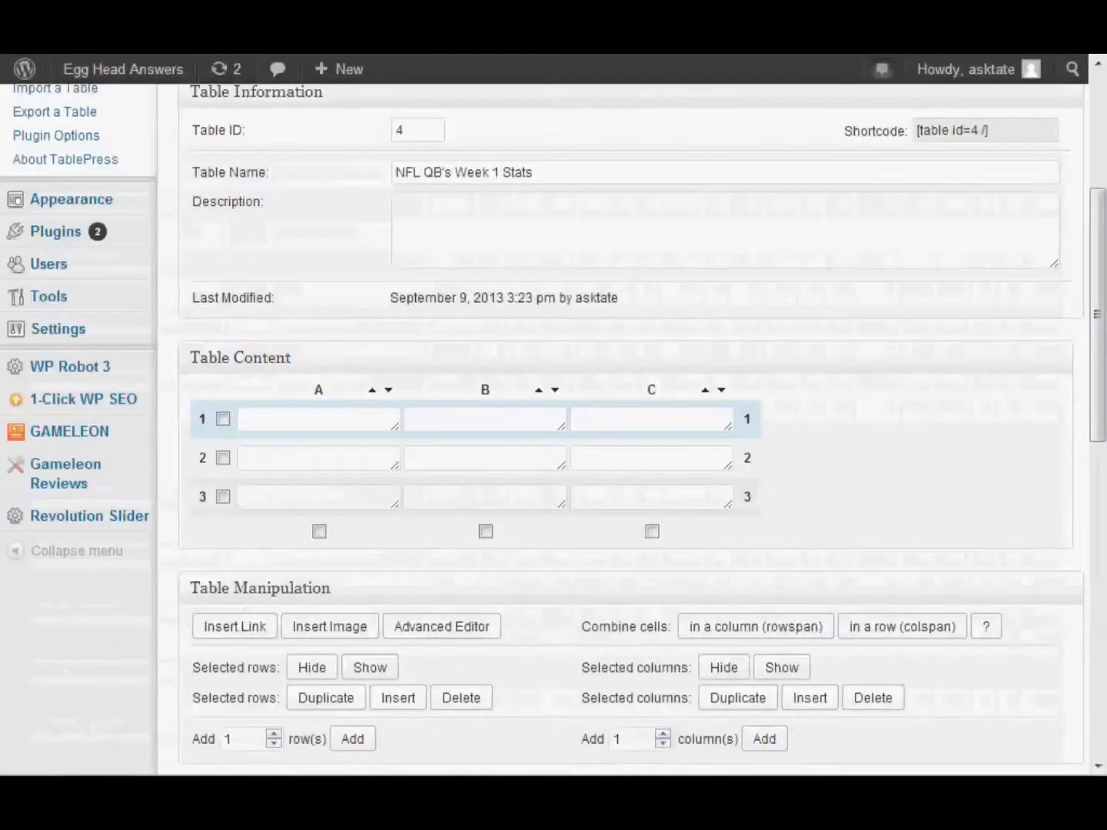
right_click(307, 423)
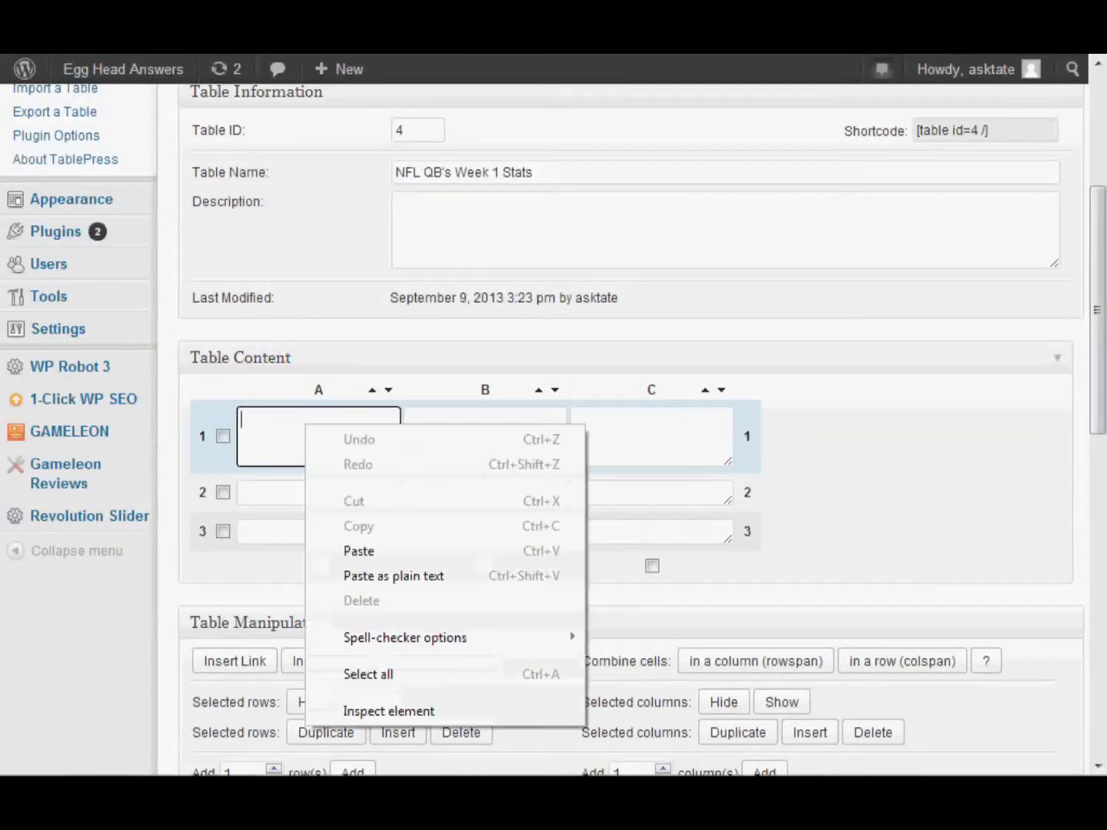
left_click(339, 549)
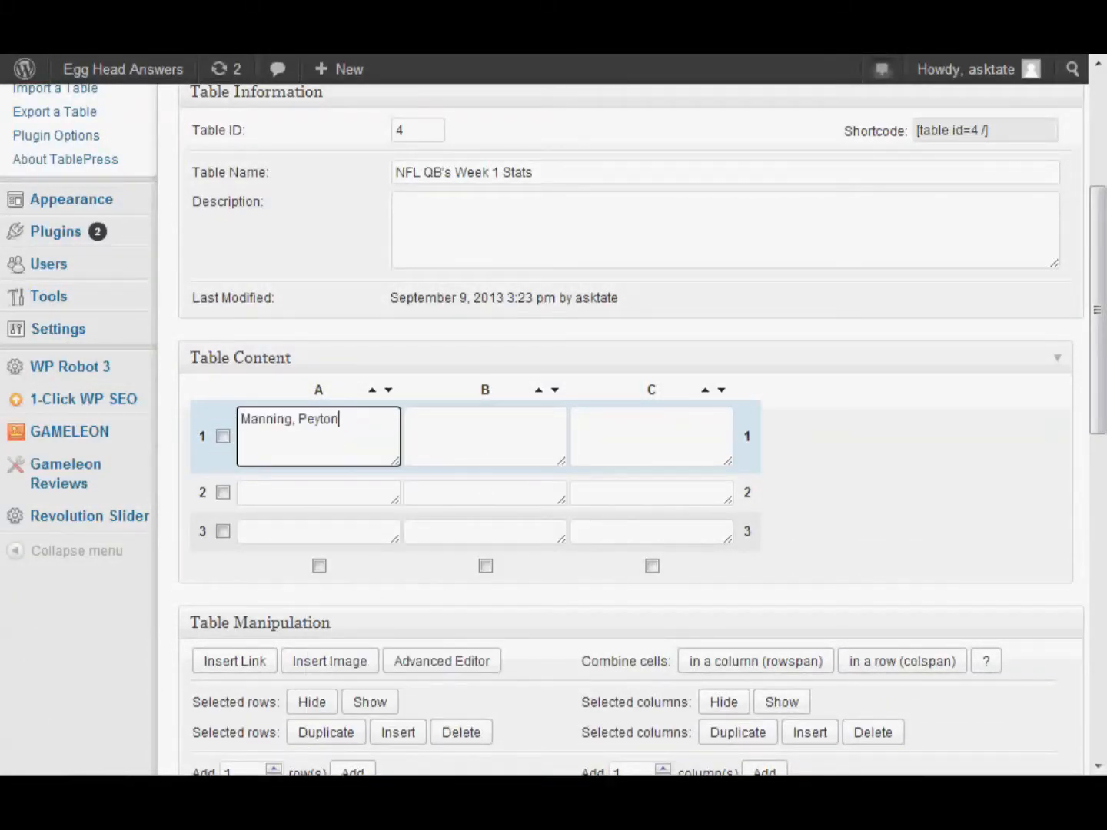
Clear cell A1 and paste the copied name "Manning, Peyton" into cell A2 instead
key("ctrl+shift+Left")
key("ctrl+shift+Left")
key("BackSpace")
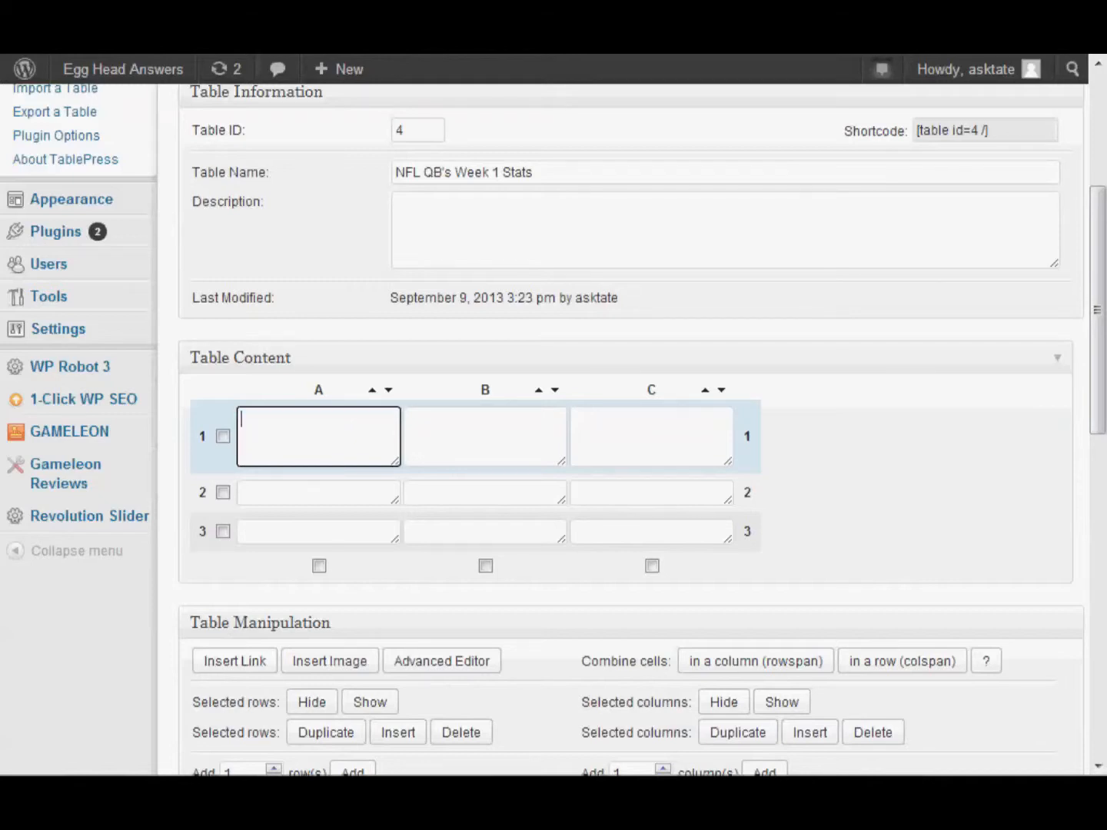
left_click(290, 490)
right_click(291, 493)
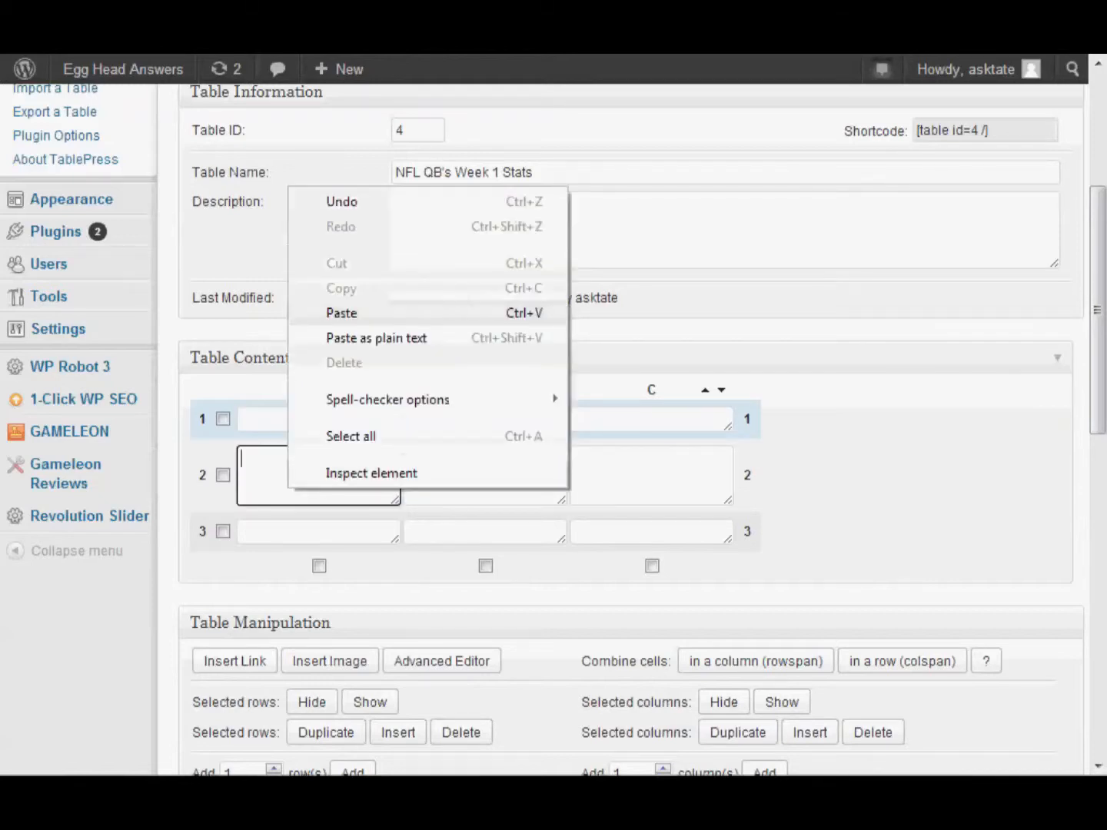
left_click(330, 312)
Fill the first row with the column headings "Players", "TD's" and "Fantasy Points"
left_click(316, 420)
type("Pl")
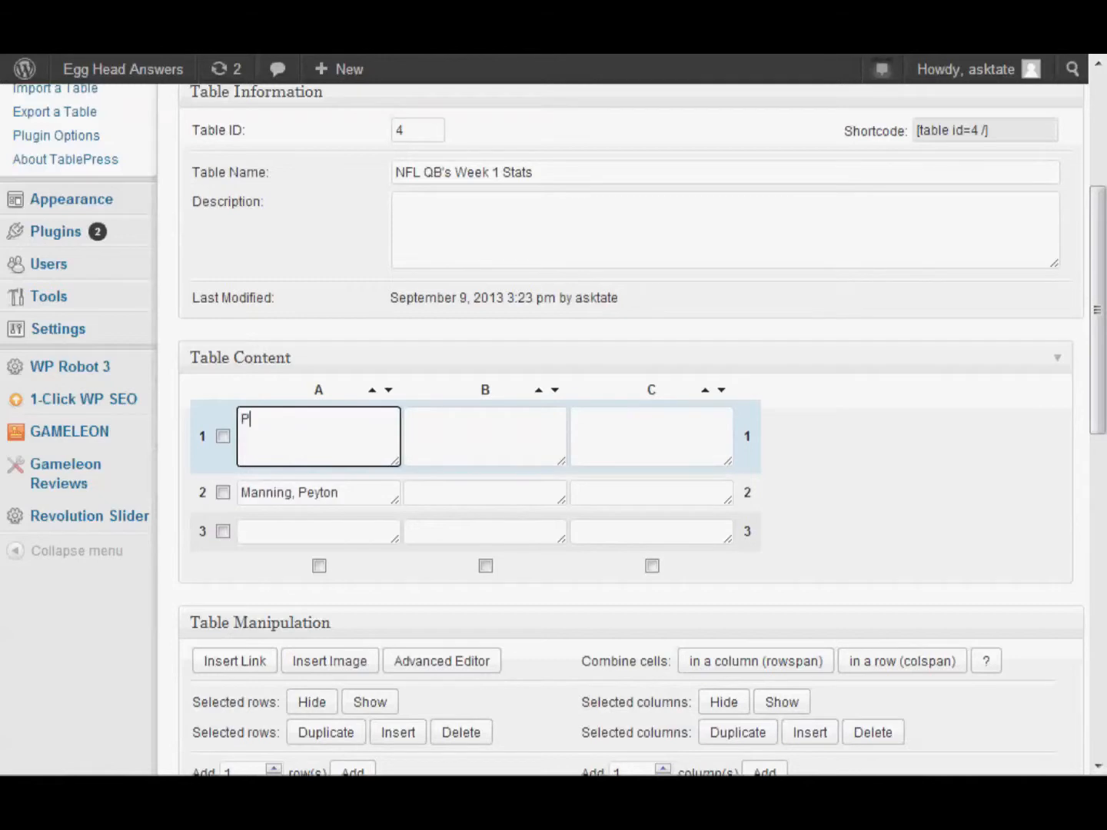
type("ayers")
key("Tab")
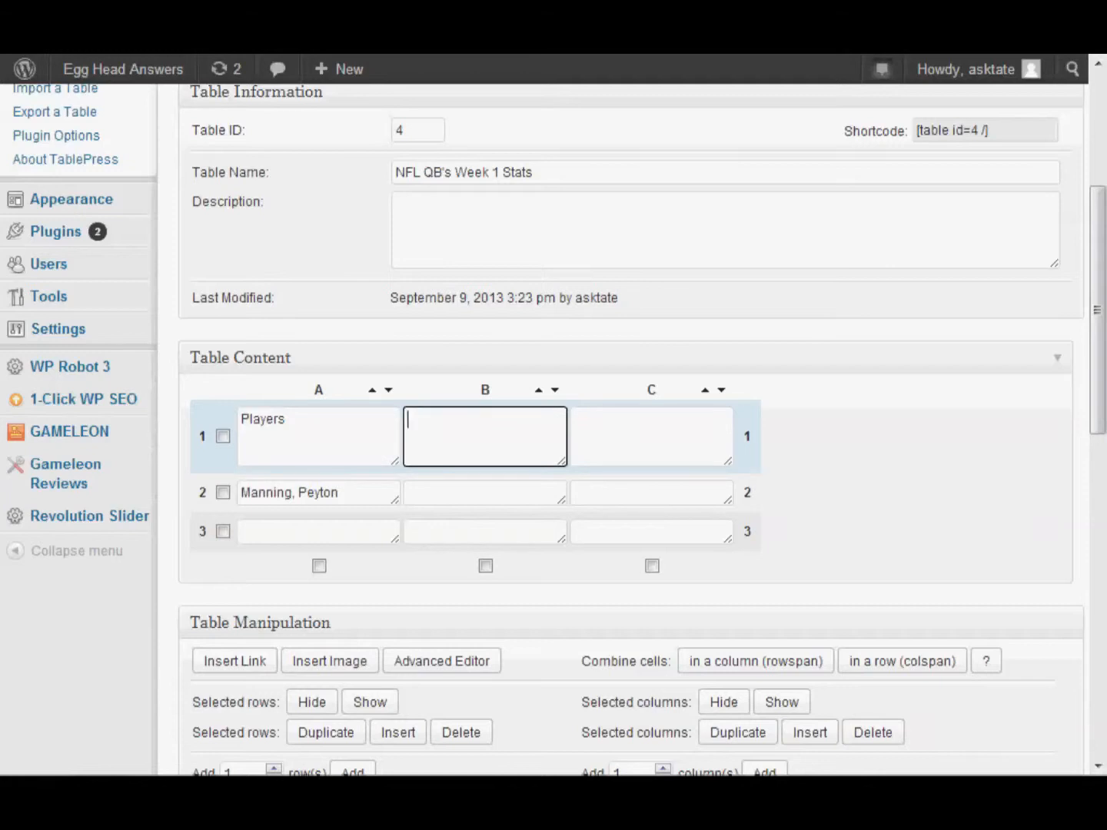
type("TD's")
key("Tab")
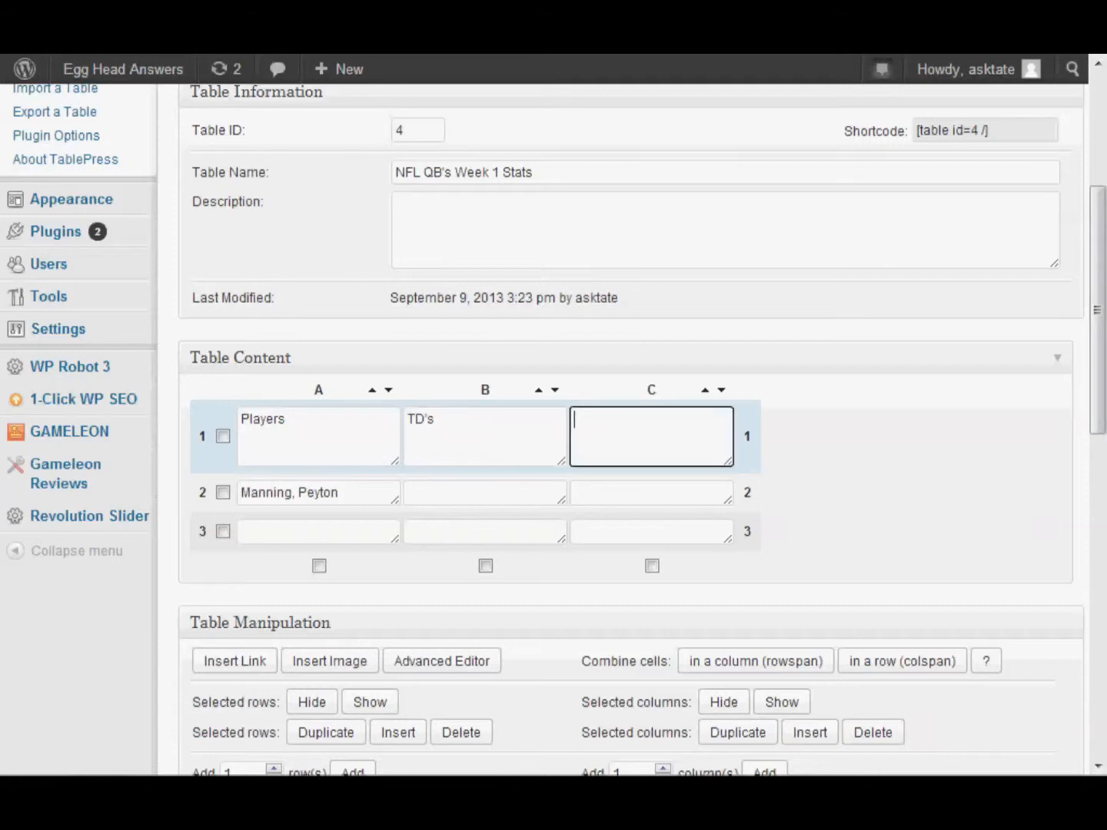
type("Fantasy Points")
left_click(484, 493)
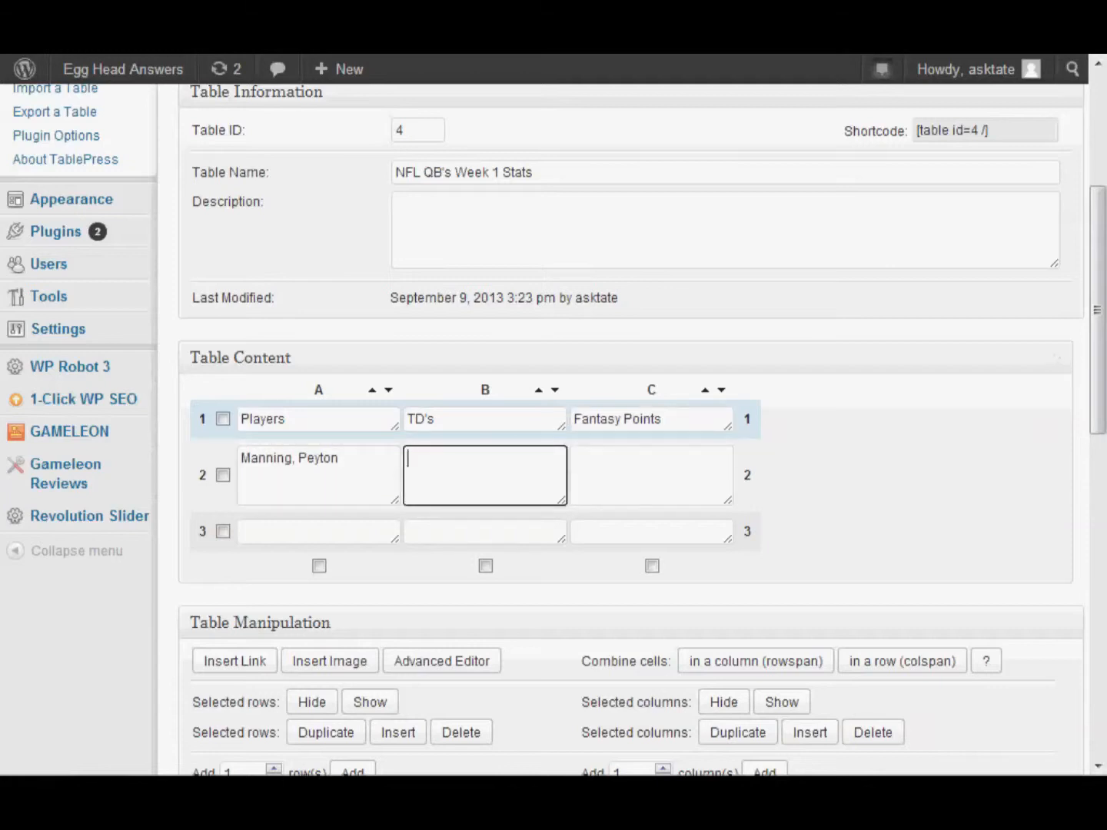
Copy "Manning, Eli" from the NFL player stats page and paste it into cell A3
key("ctrl+Tab")
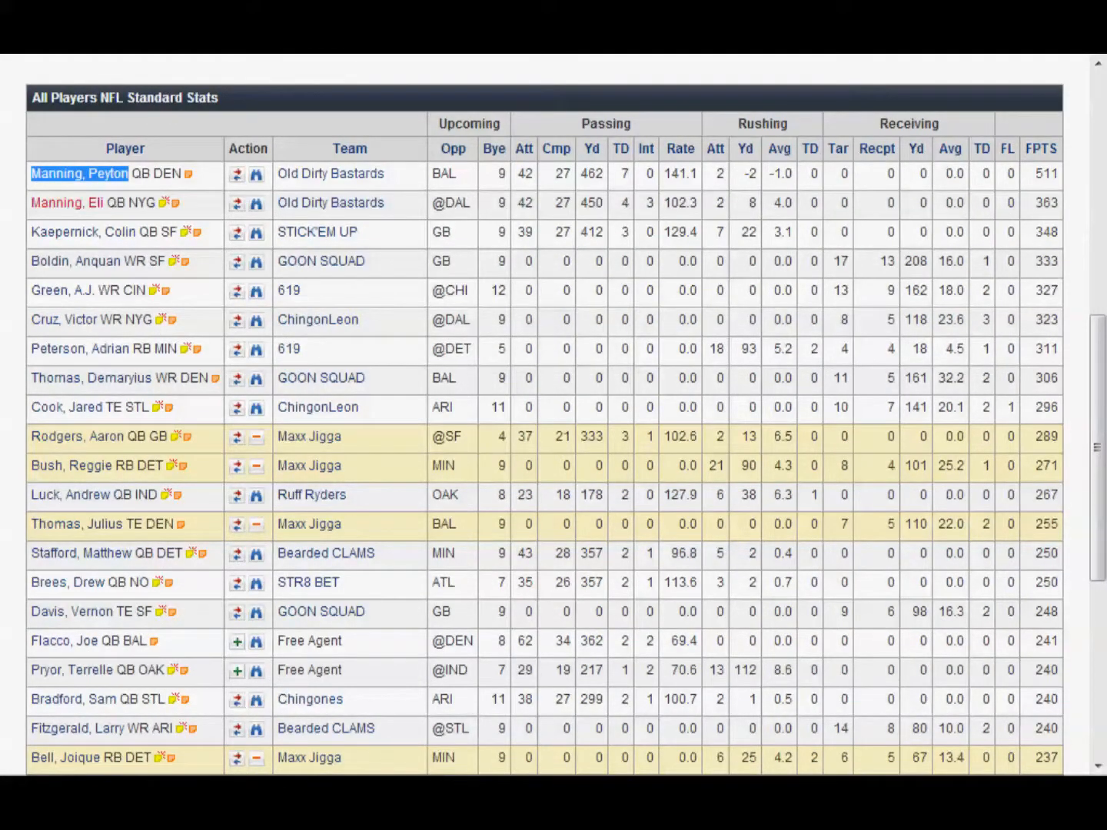
left_click_drag(107, 203, 31, 203)
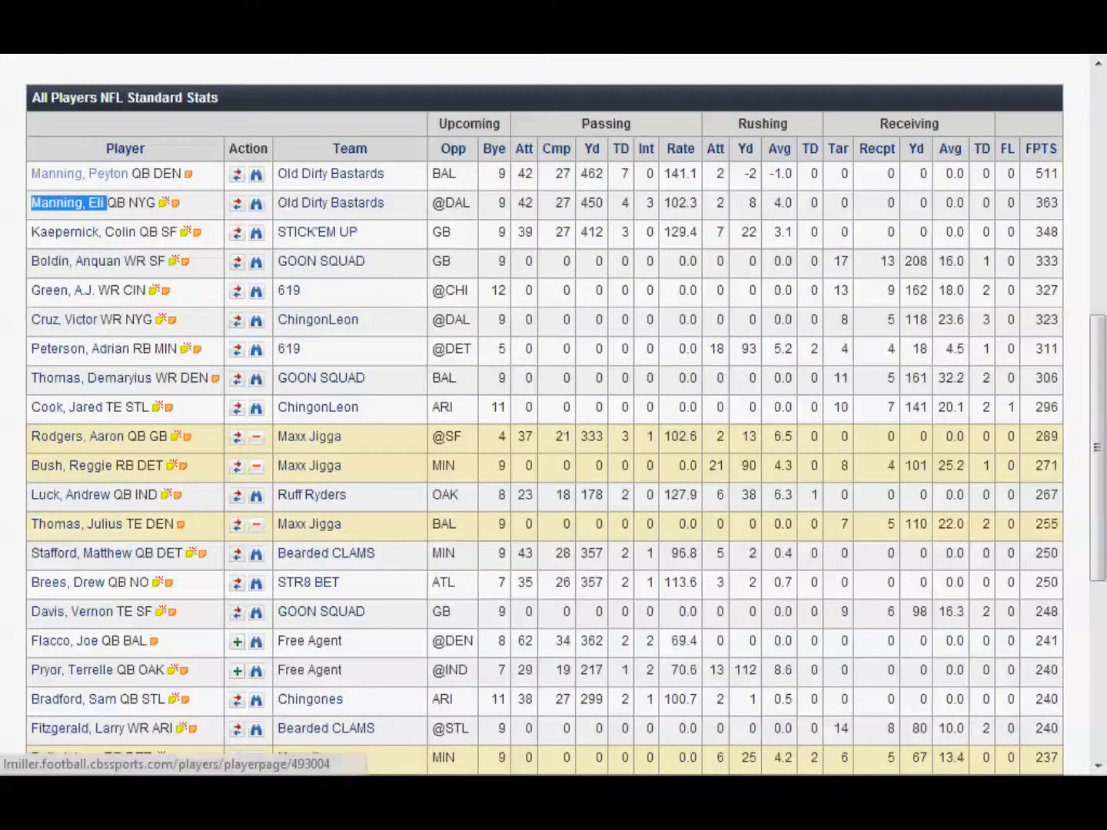
right_click(36, 202)
left_click(80, 340)
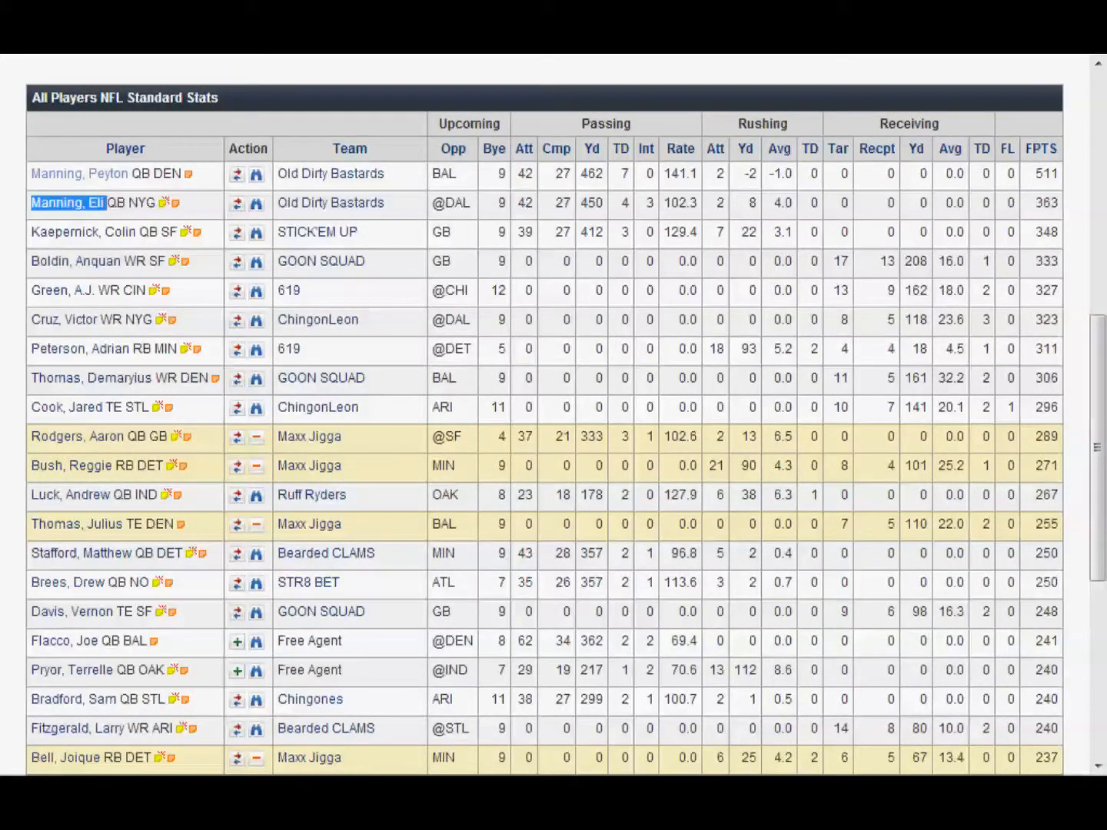
key("ctrl+Tab")
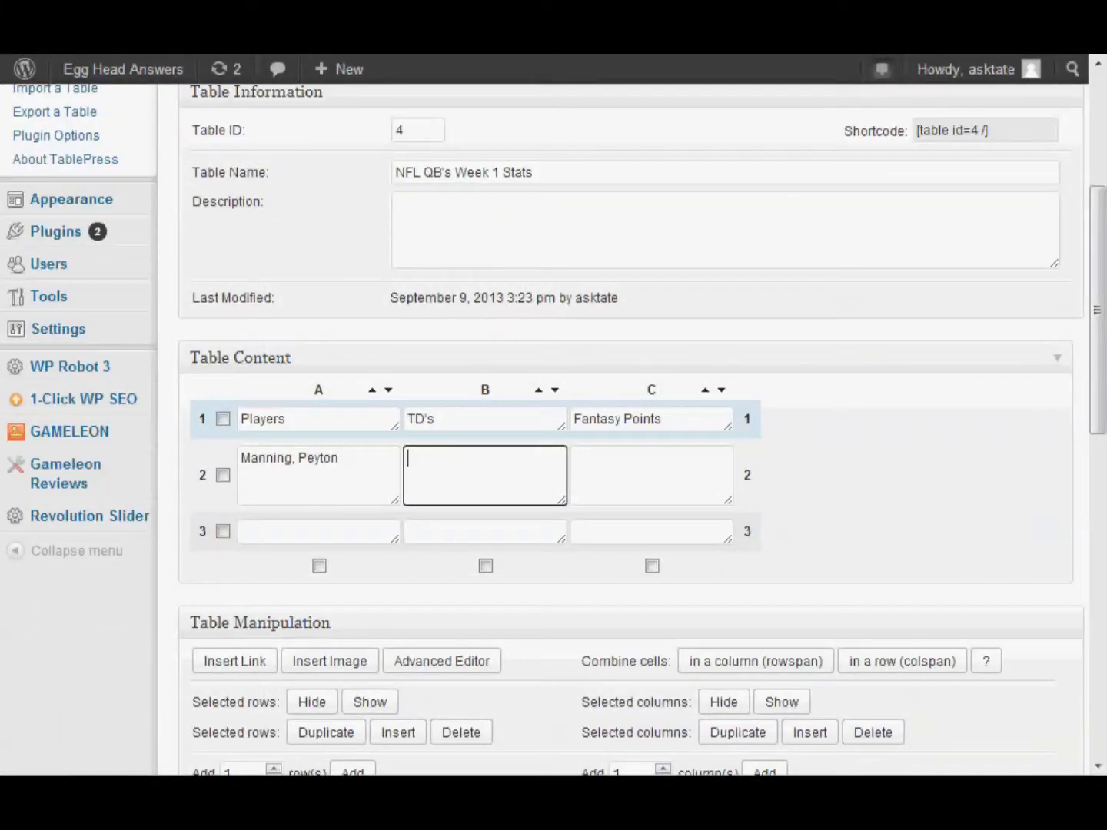
right_click(440, 459)
left_click(315, 531)
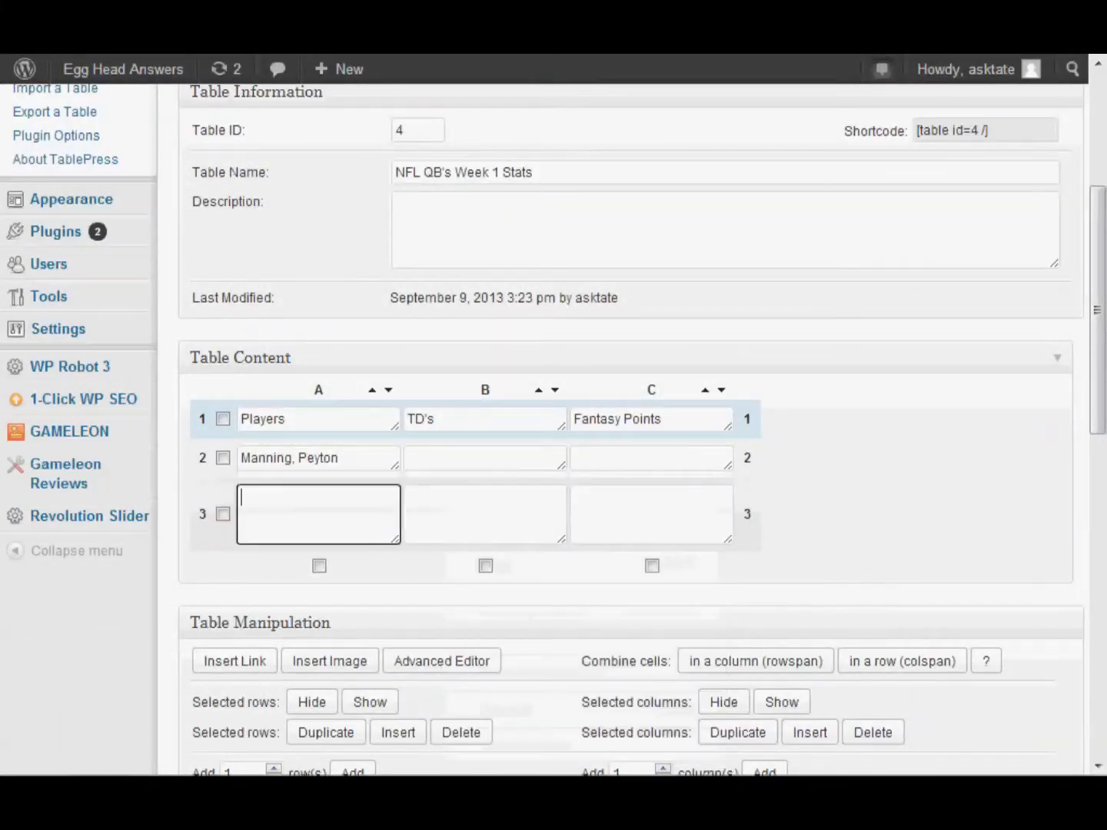
right_click(292, 507)
left_click(341, 331)
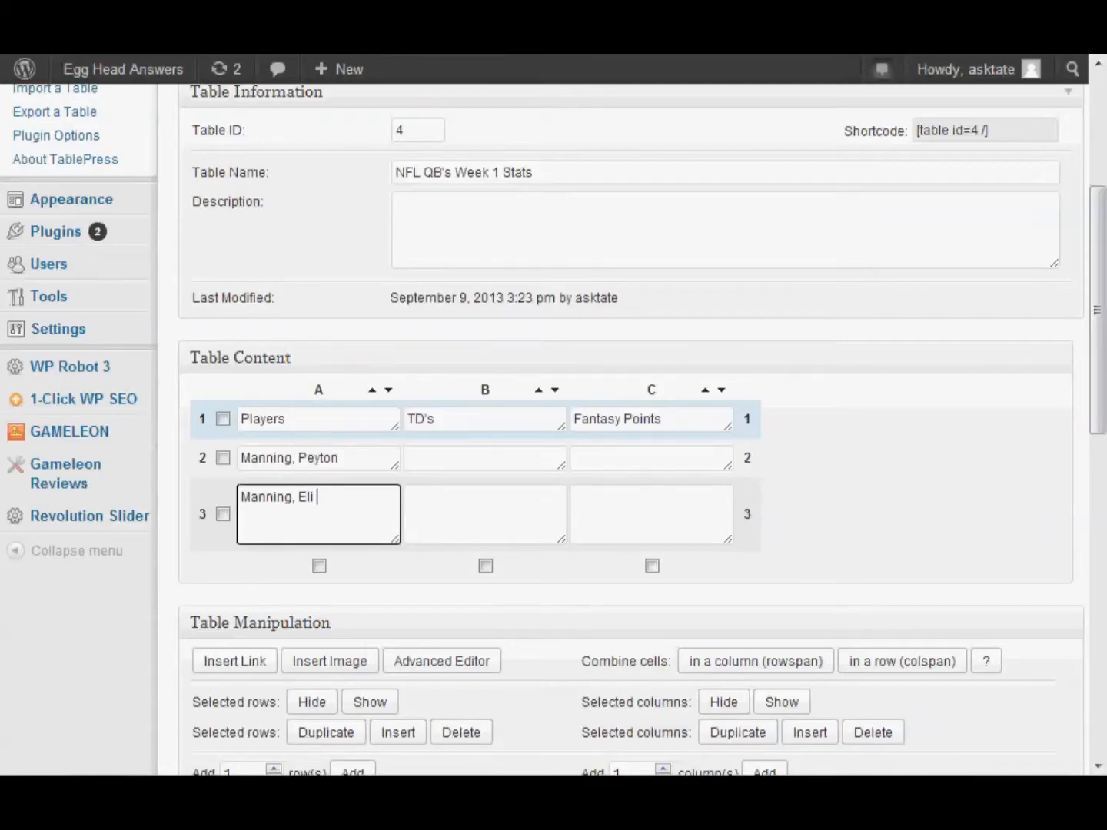
Using the player stats page, enter the touchdowns in the TD's column: 7 for Peyton Manning and 4 for Eli Manning
key("ctrl+Tab")
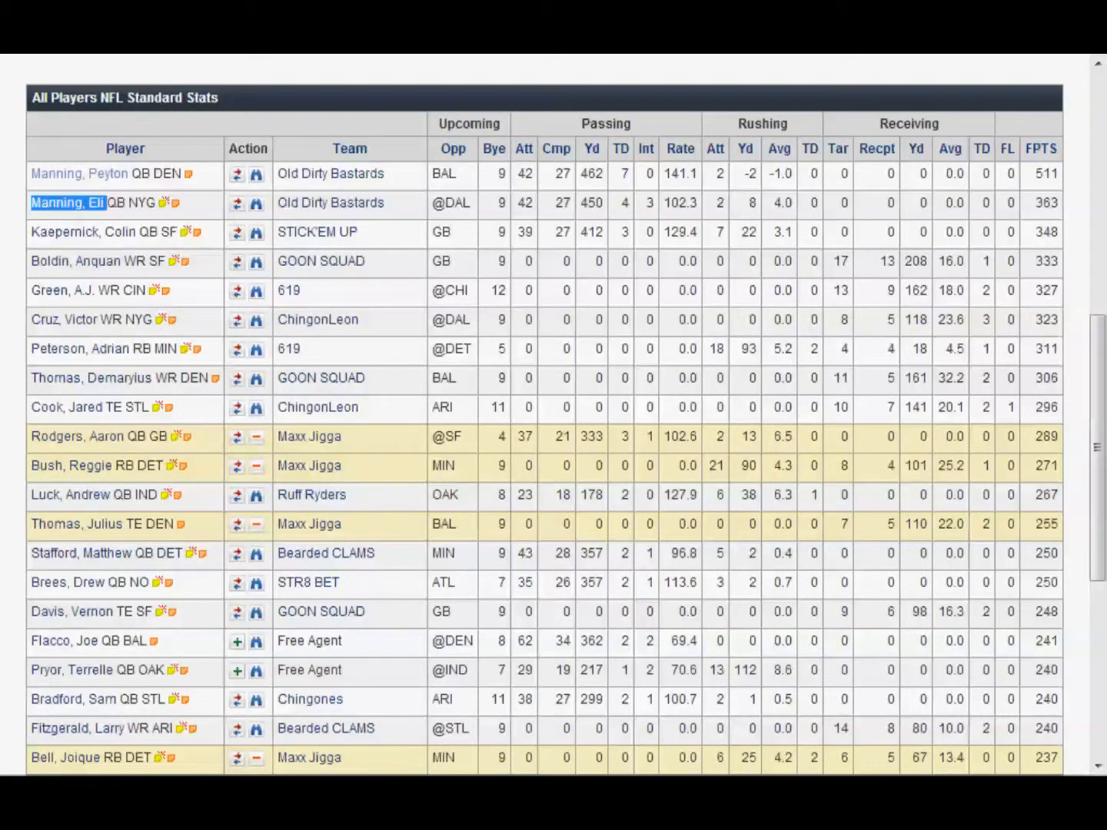
key("ctrl+Tab")
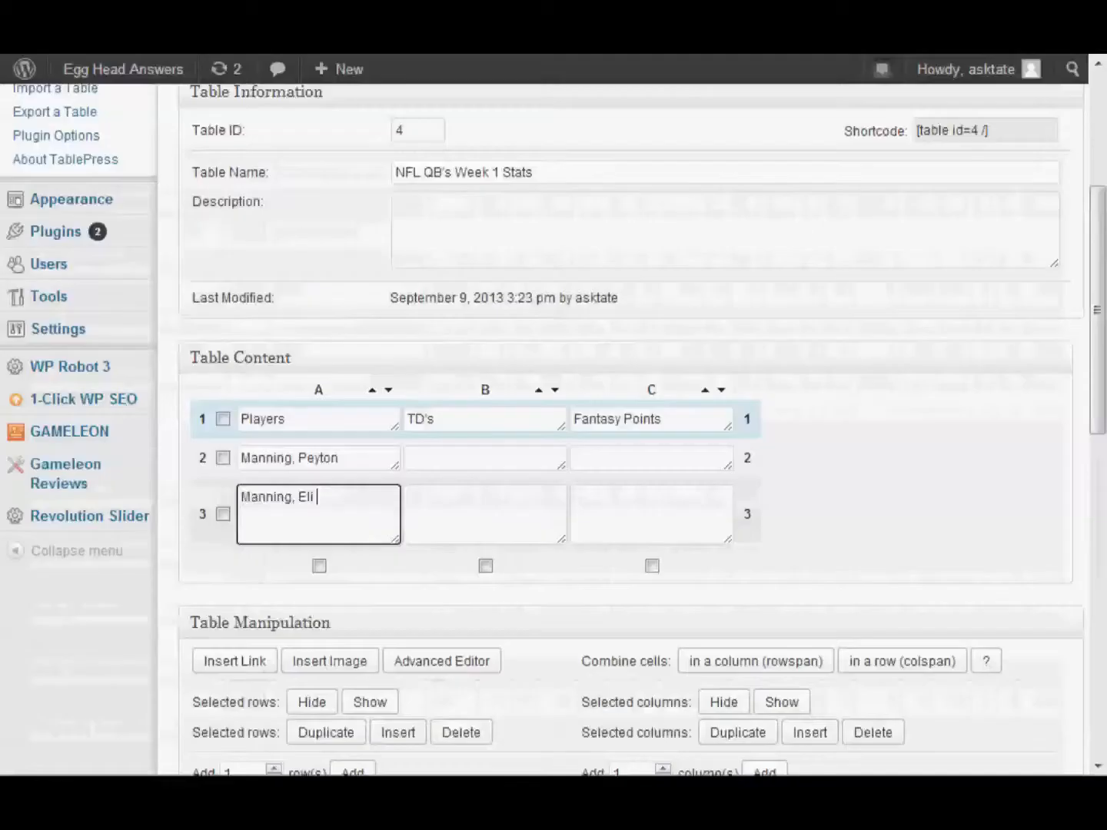
left_click(477, 460)
type("7")
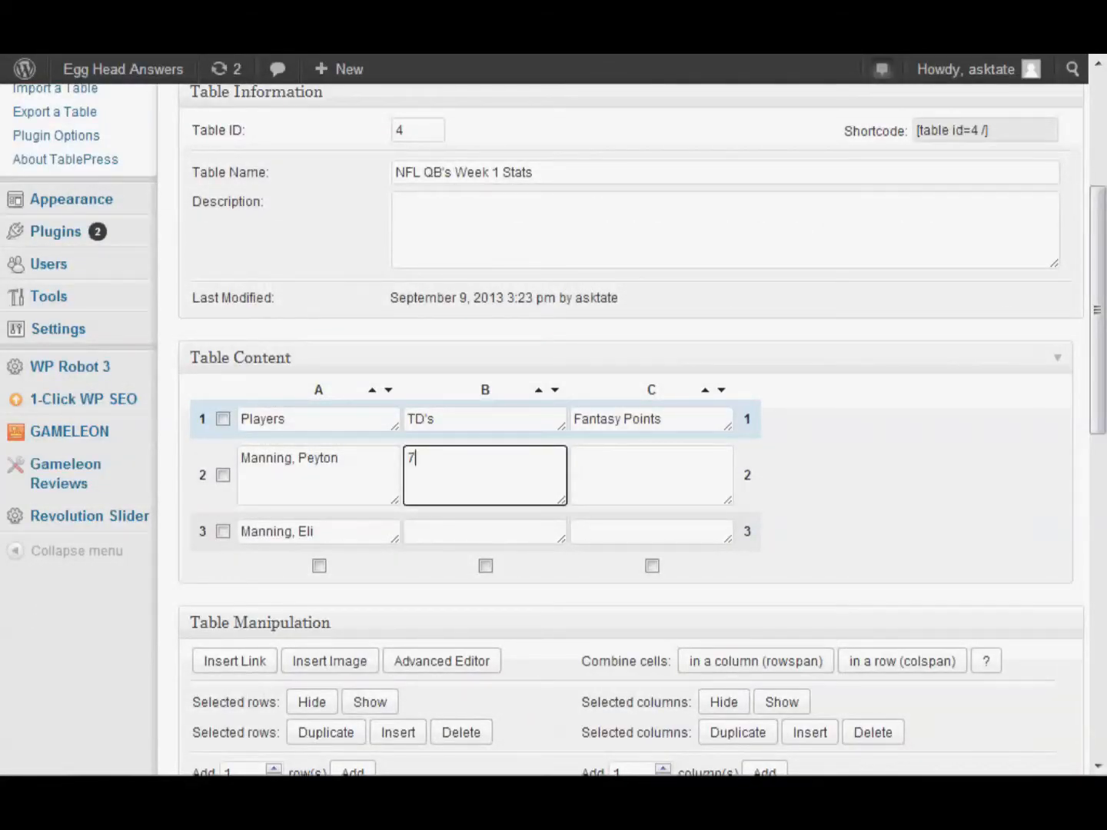
left_click(478, 531)
type("4")
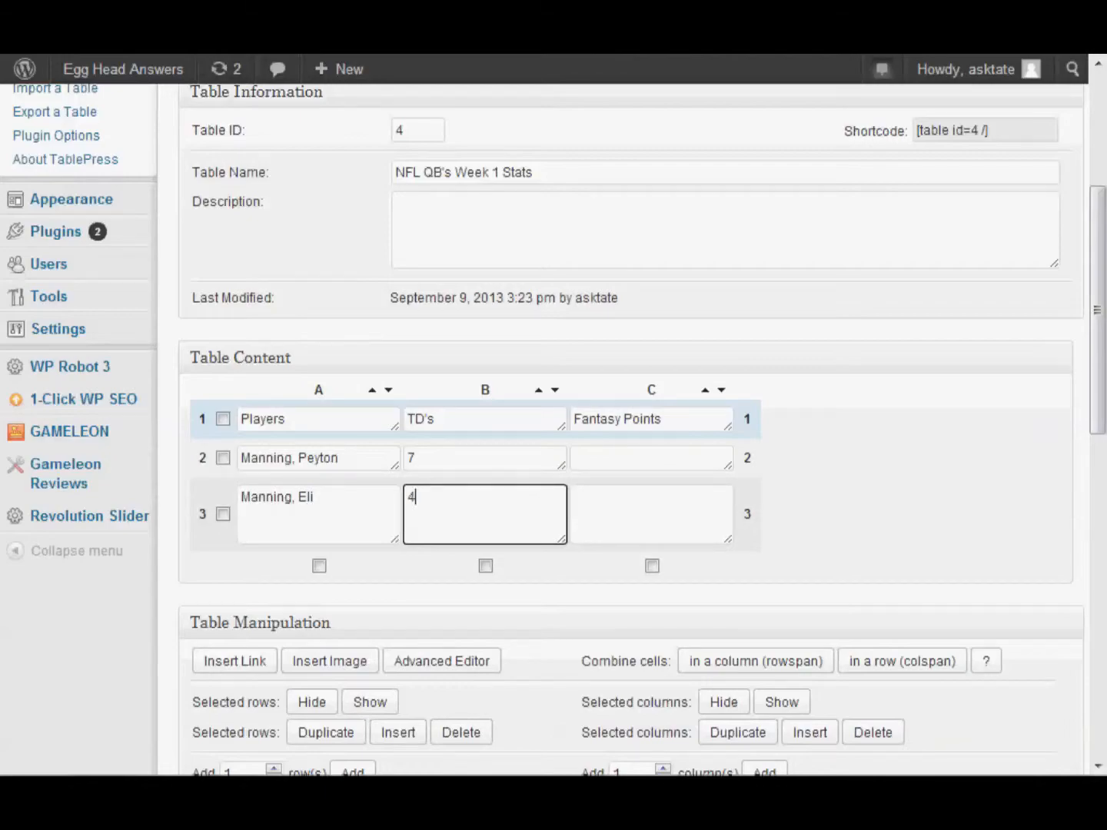
Using the stats page, enter the Fantasy Points: 511 for Peyton Manning and 363 for Eli Manning
key("ctrl+Tab")
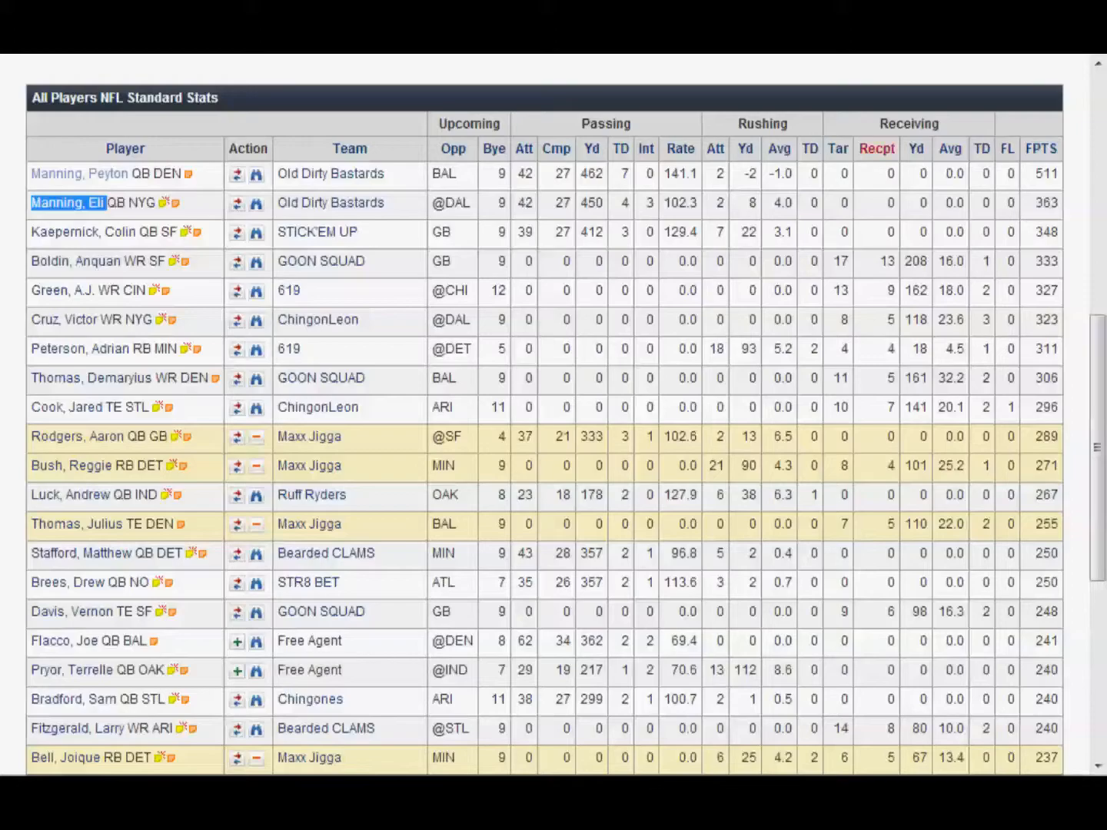
key("ctrl+Tab")
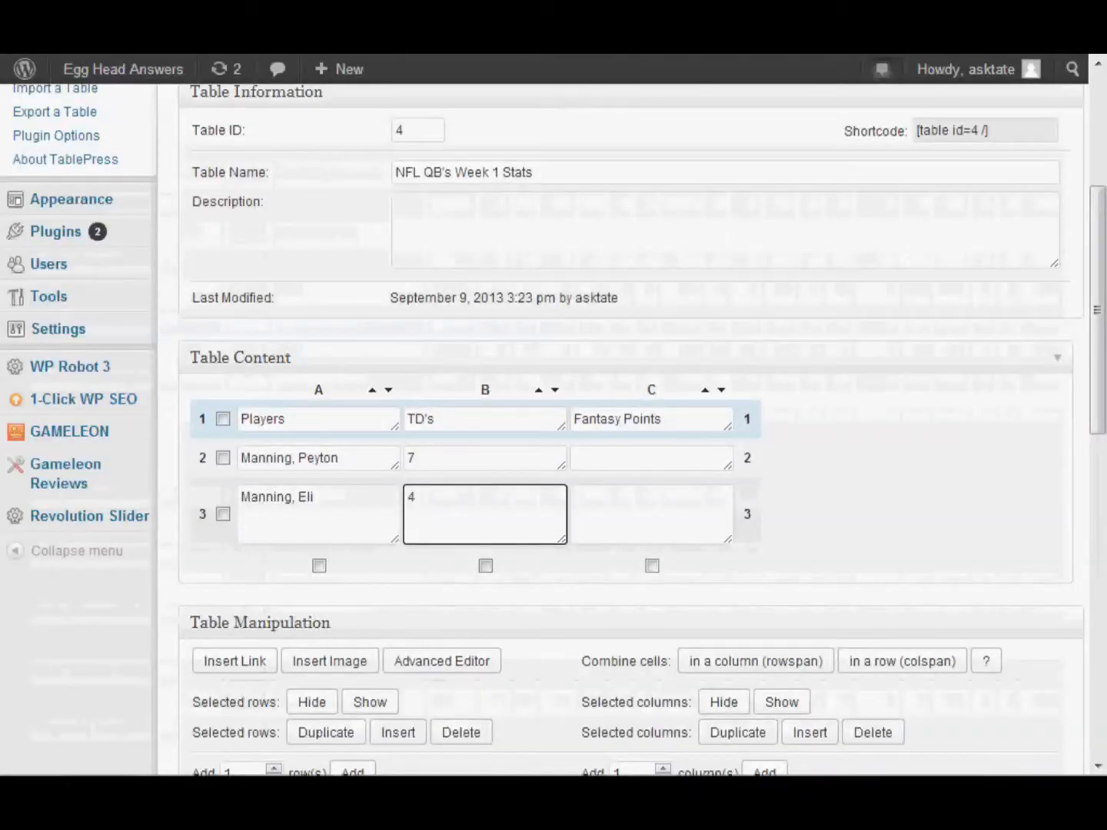
left_click(651, 458)
type("511")
key("Tab")
key("Tab")
key("Tab")
key("Tab")
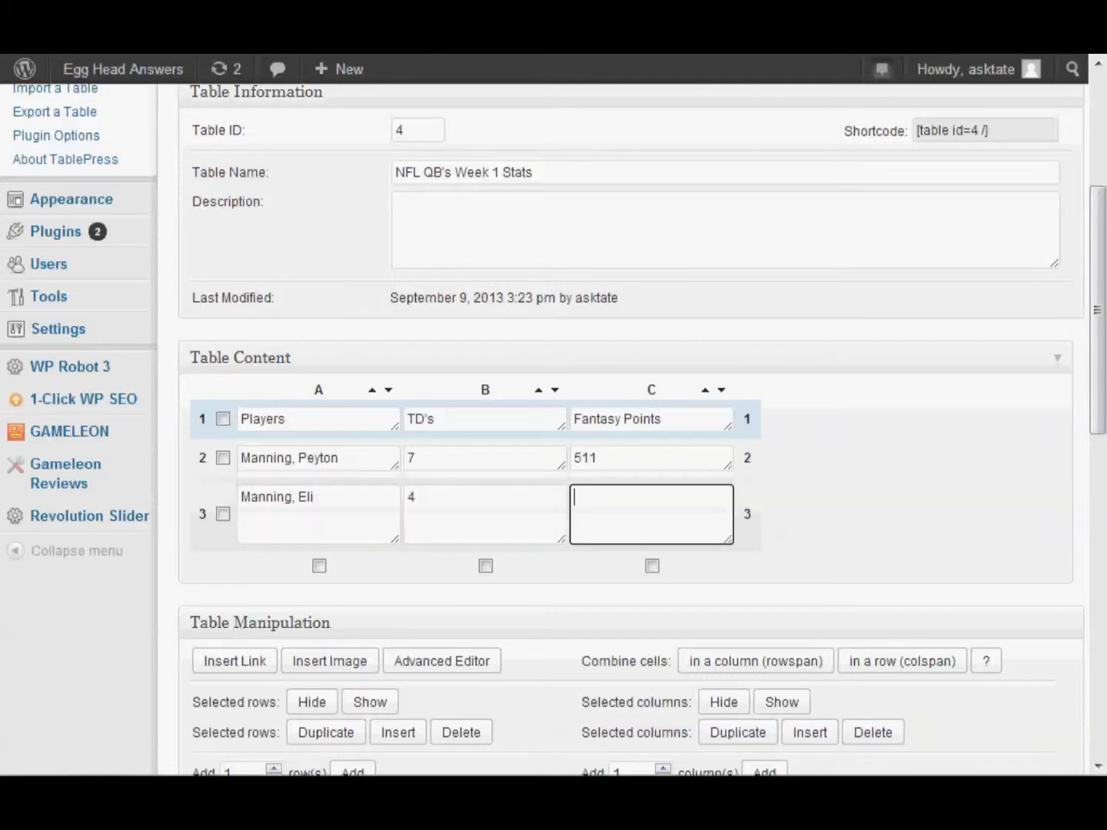
type("363")
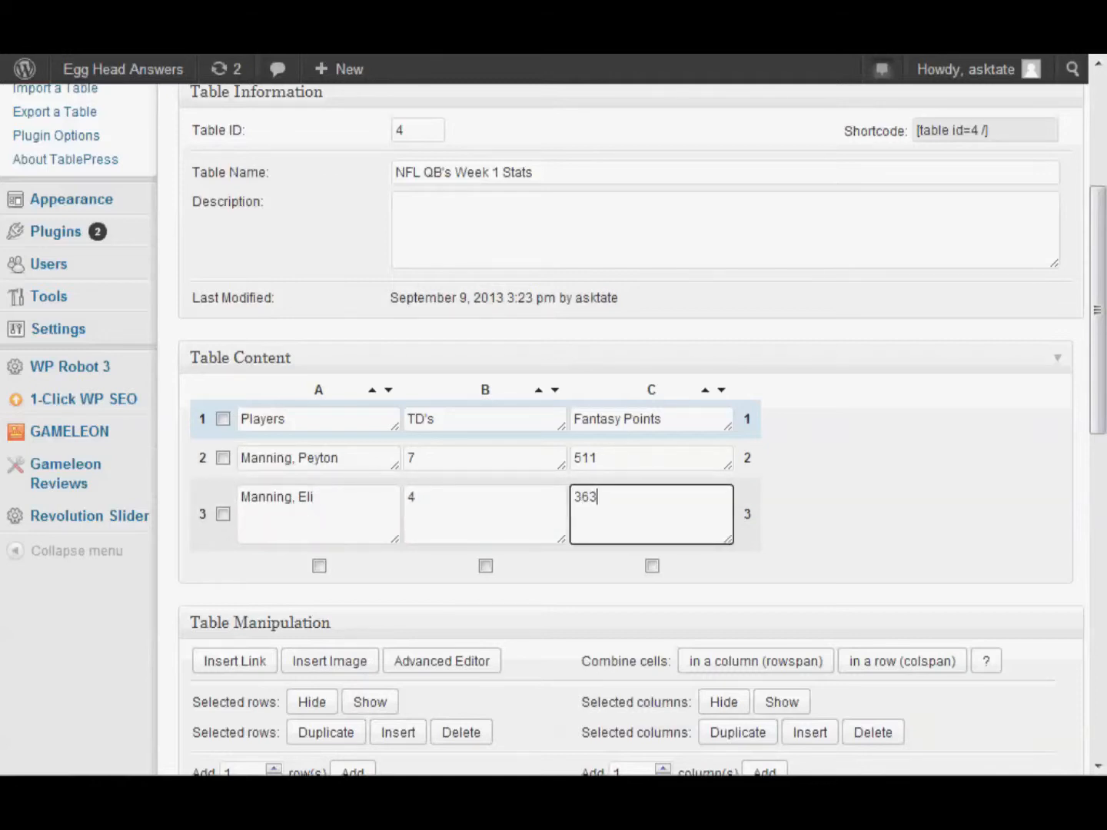
Review the table options and DataTables features below the table content
scroll(553, 431, "down", 3)
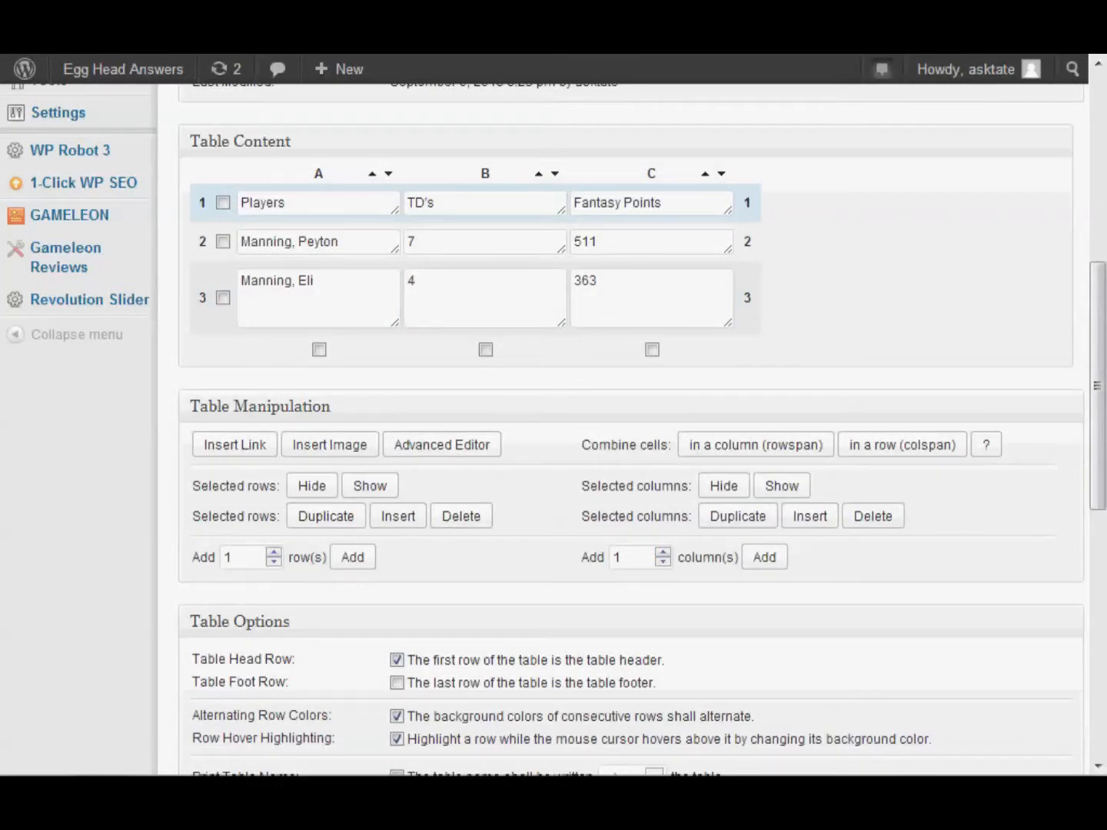
scroll(553, 431, "down", 4)
scroll(553, 431, "down", 4)
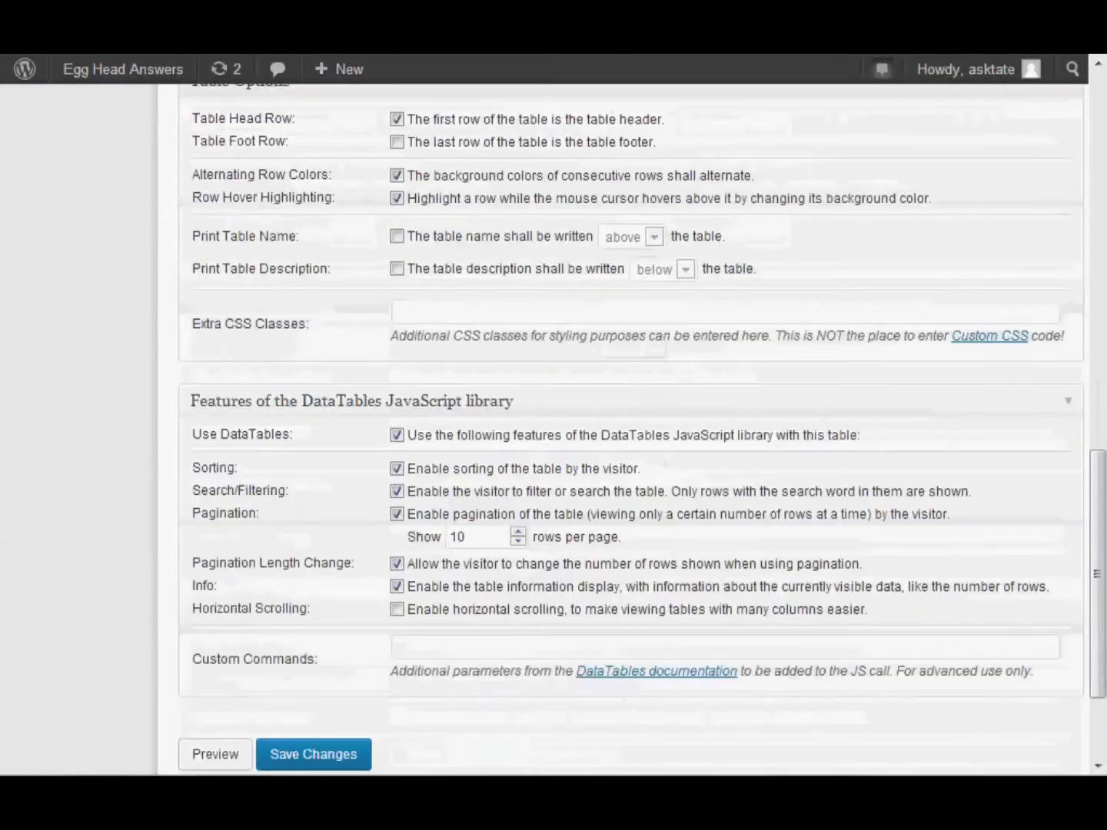
scroll(553, 431, "up", 7)
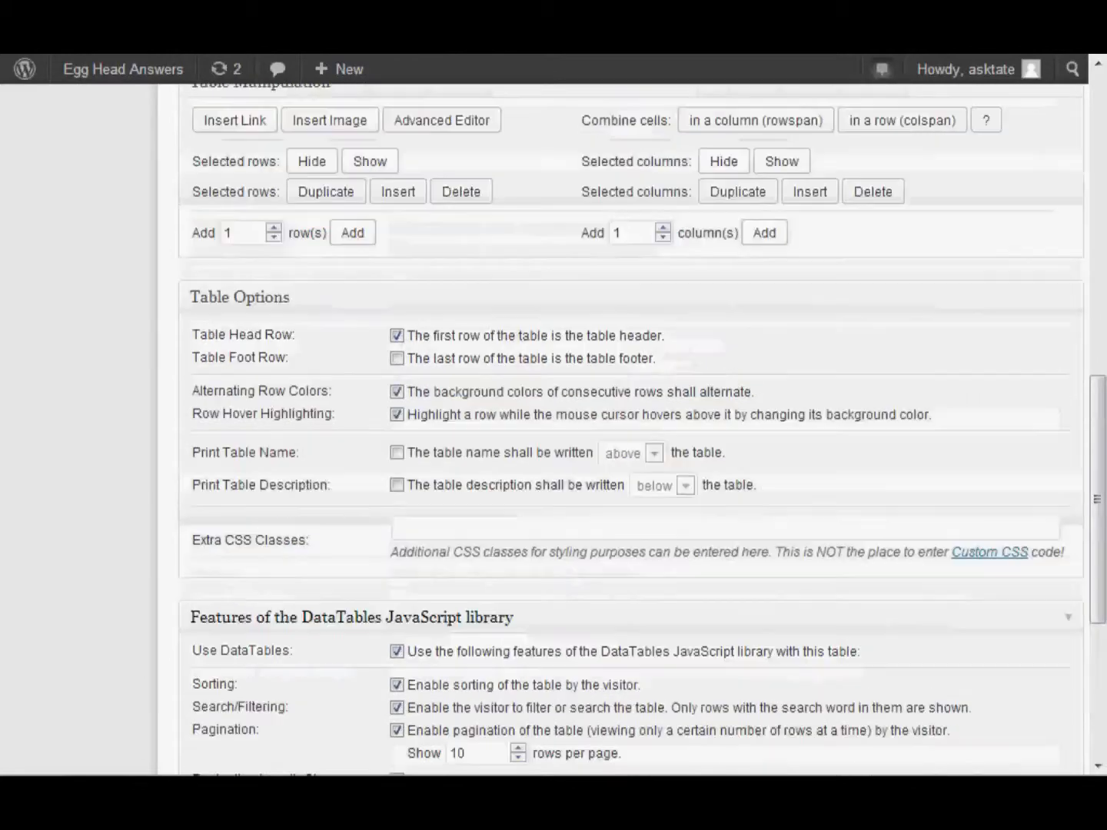
scroll(553, 431, "up", 1)
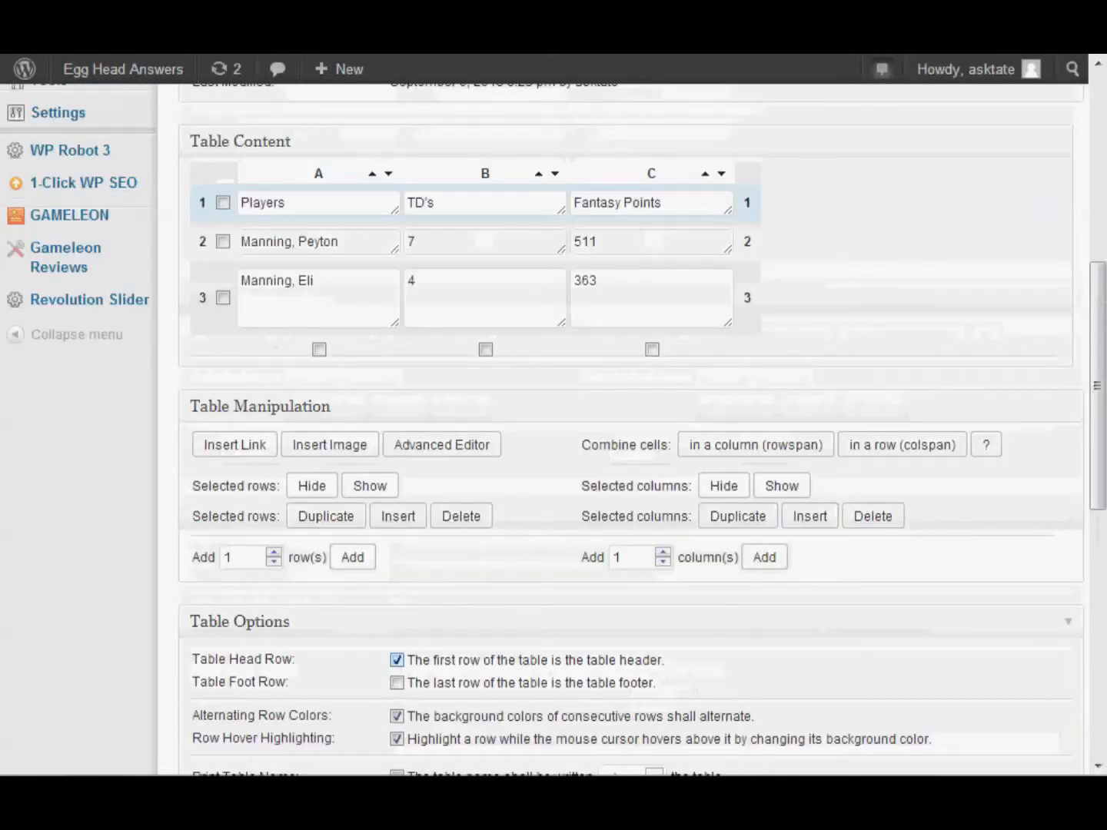
scroll(553, 430, "up", 3)
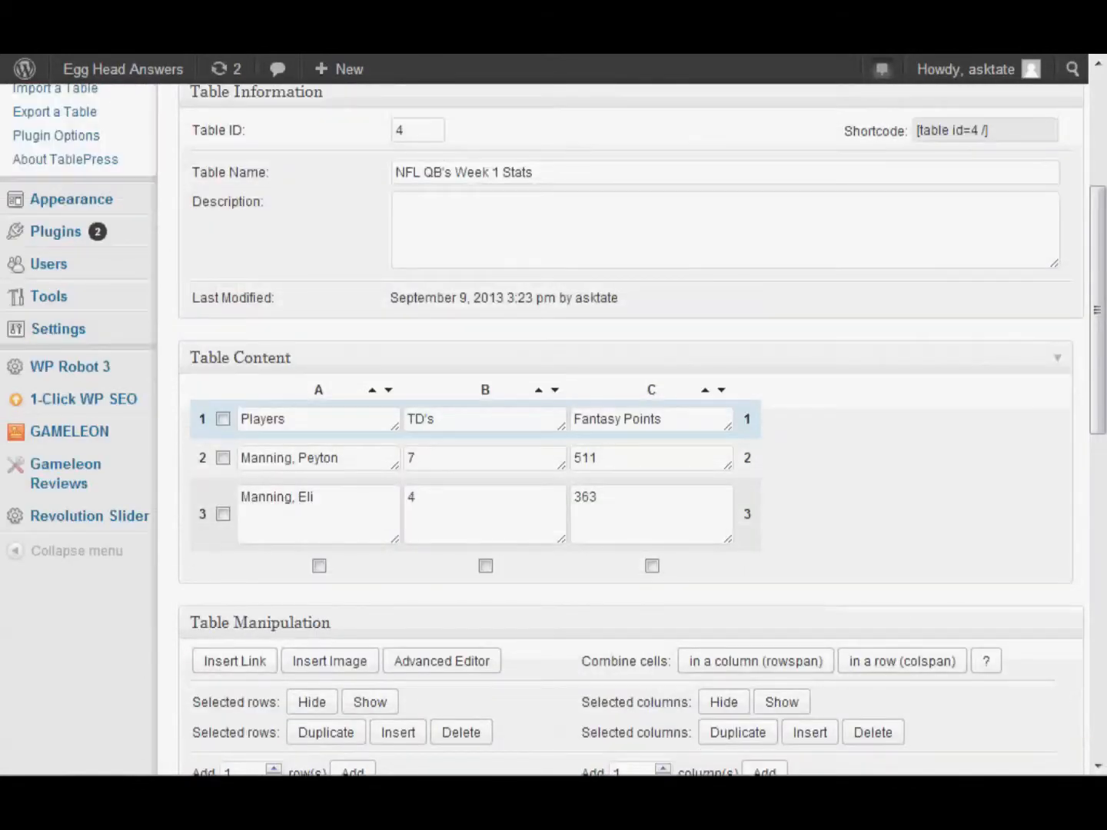
Copy the name "Manning, Peyton" from cell A2 and clear the cell
left_click_drag(240, 458, 339, 459)
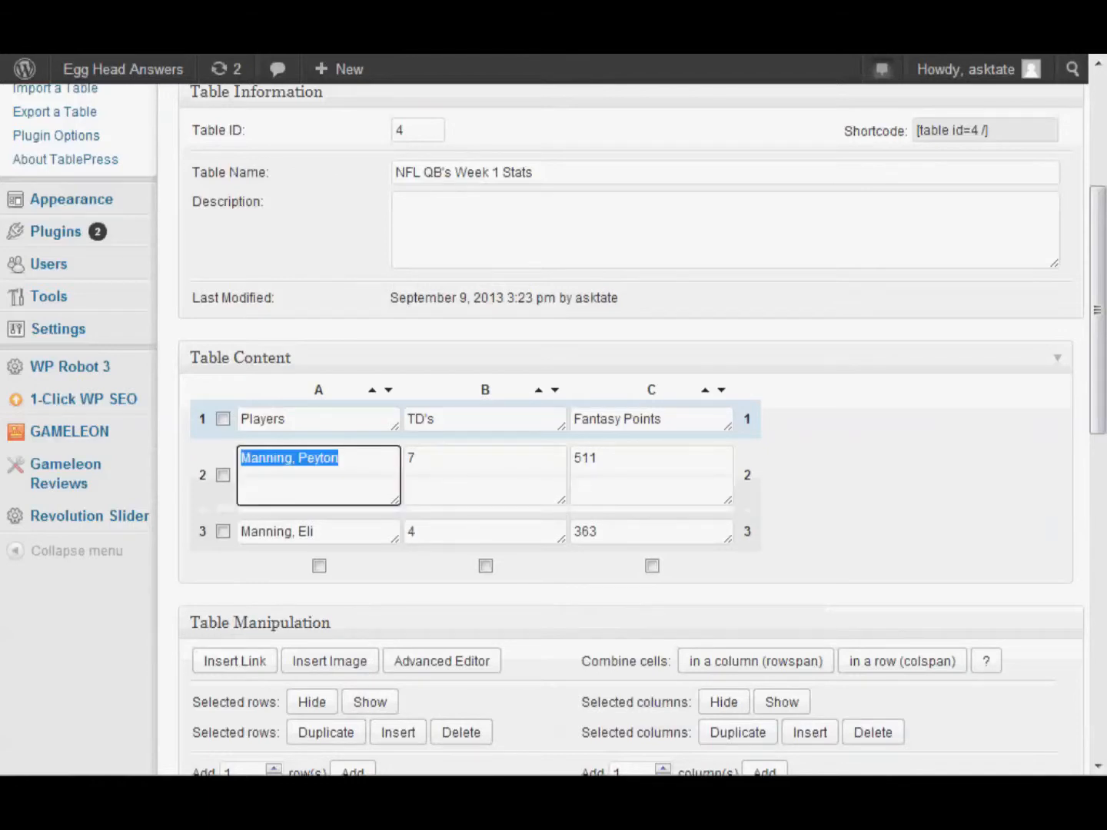
right_click(288, 458)
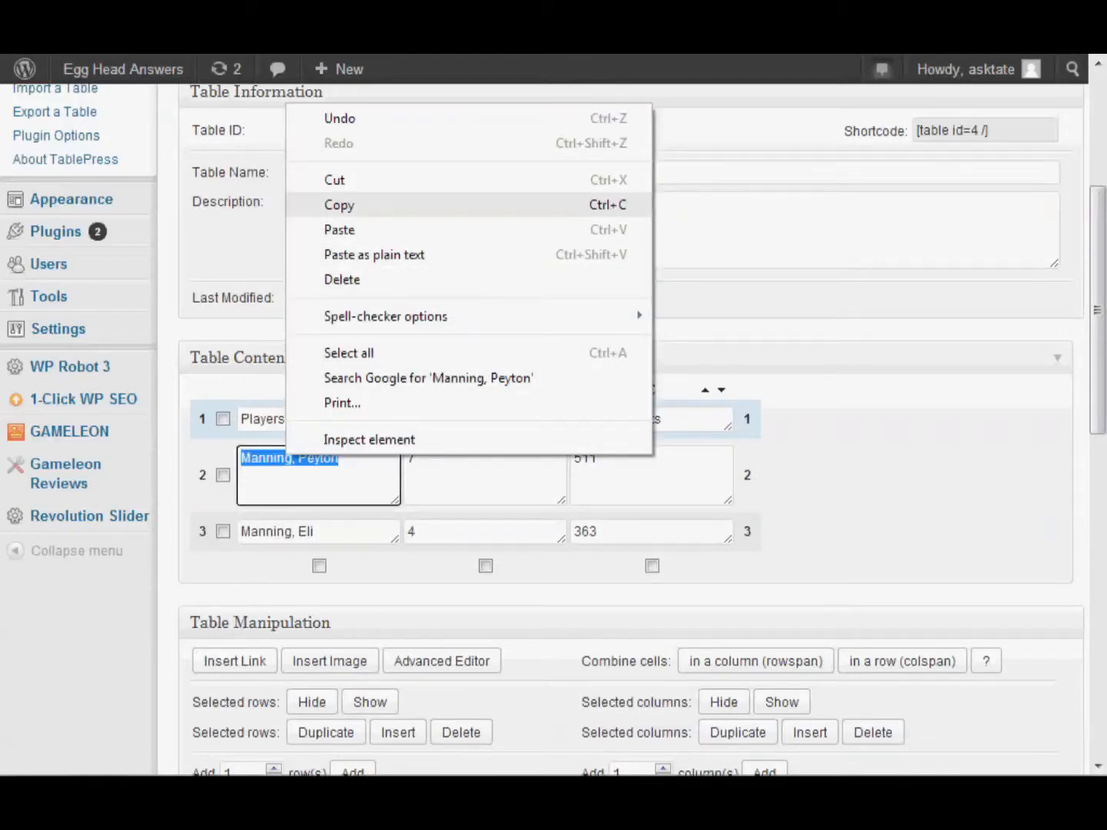
left_click(339, 204)
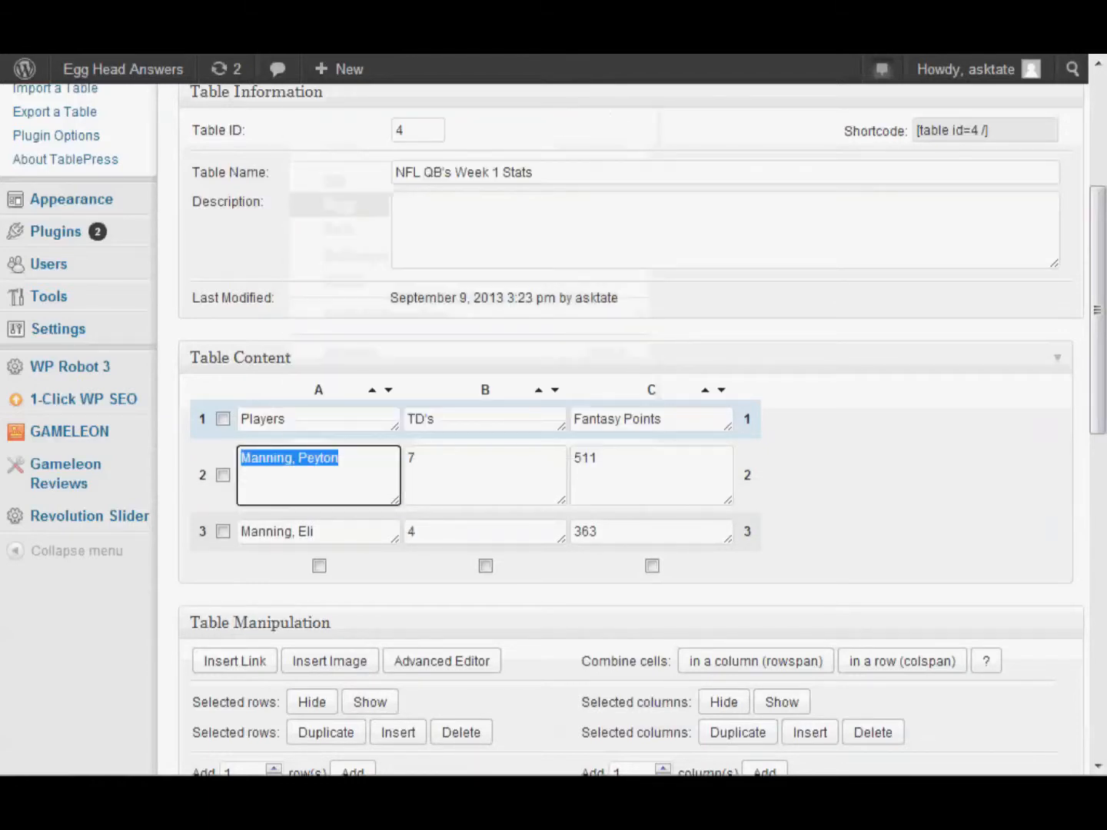
left_click(868, 476)
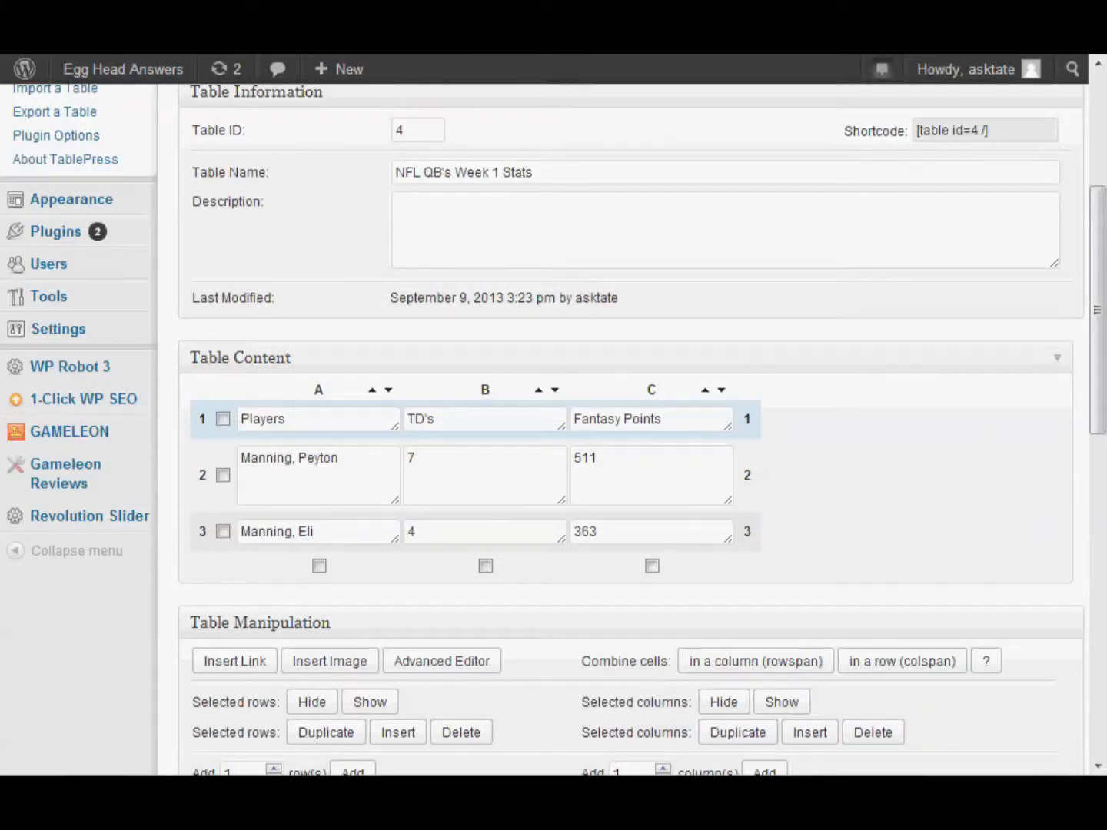
left_click_drag(240, 459, 339, 459)
key("BackSpace")
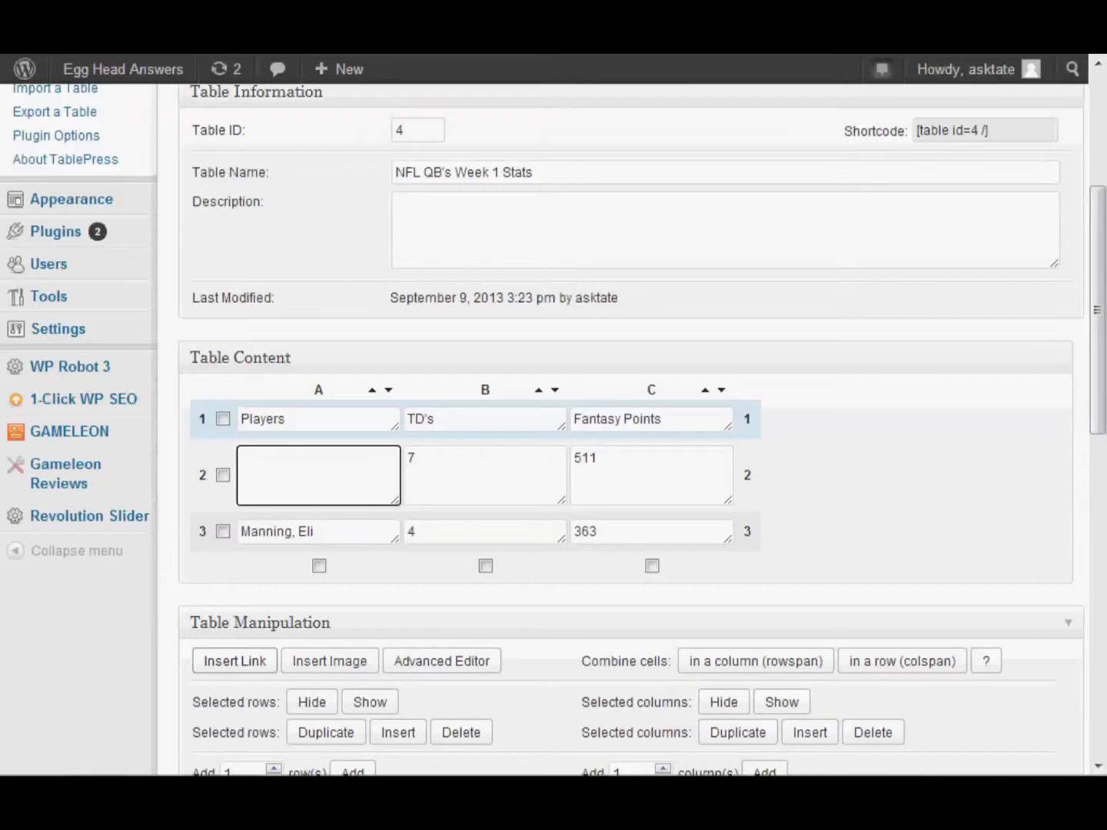
Start inserting a link in cell A2 and paste the address of Peyton Manning's CBS Sports player page as its URL
left_click(235, 661)
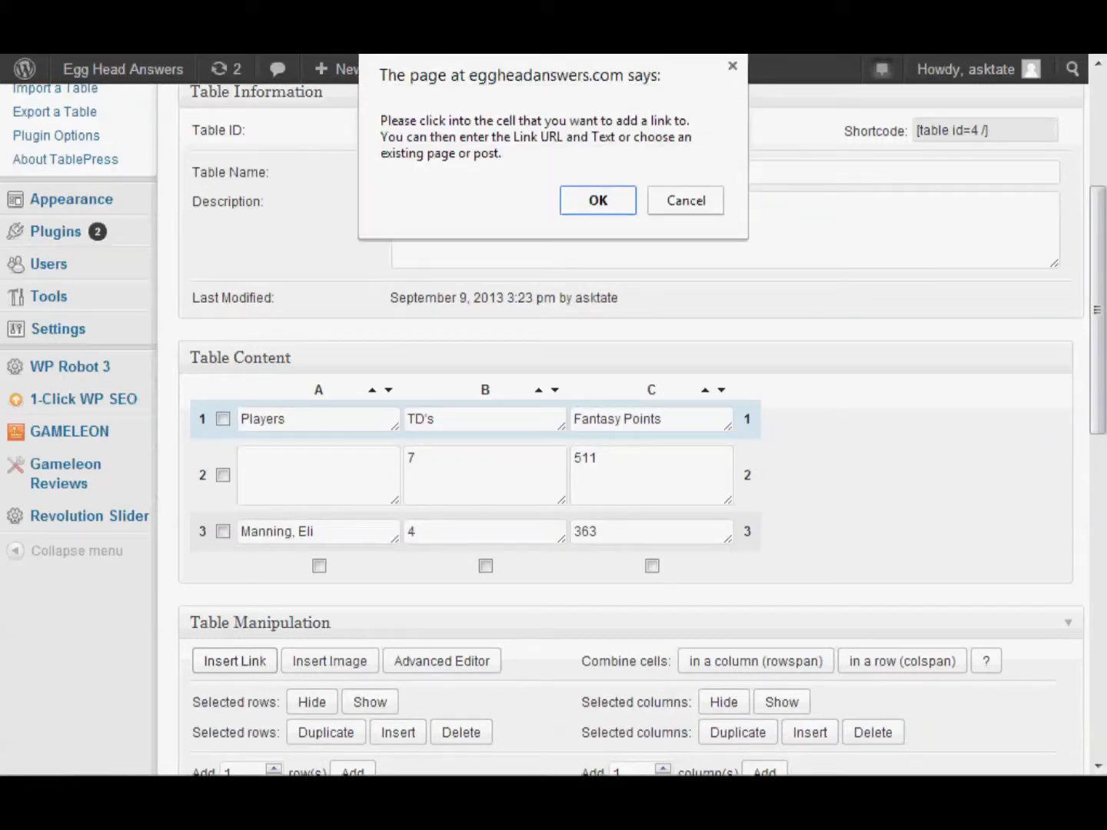
key("Return")
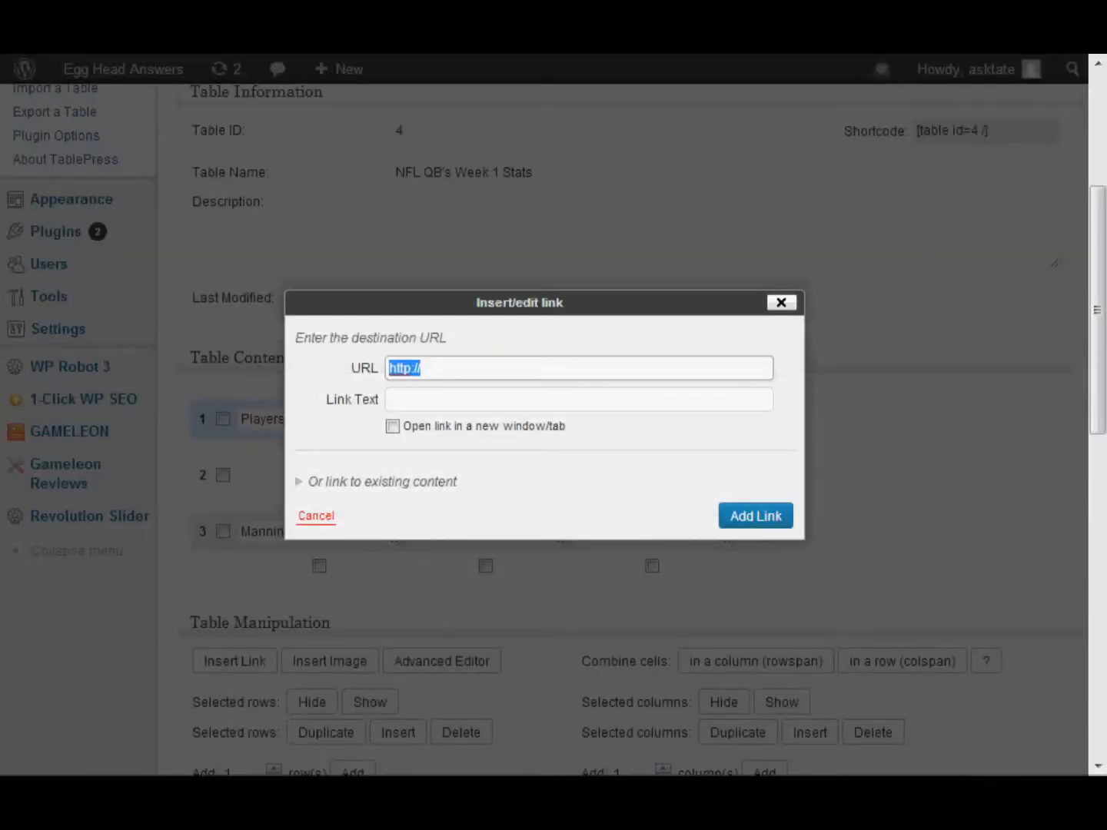
key("ctrl+Tab")
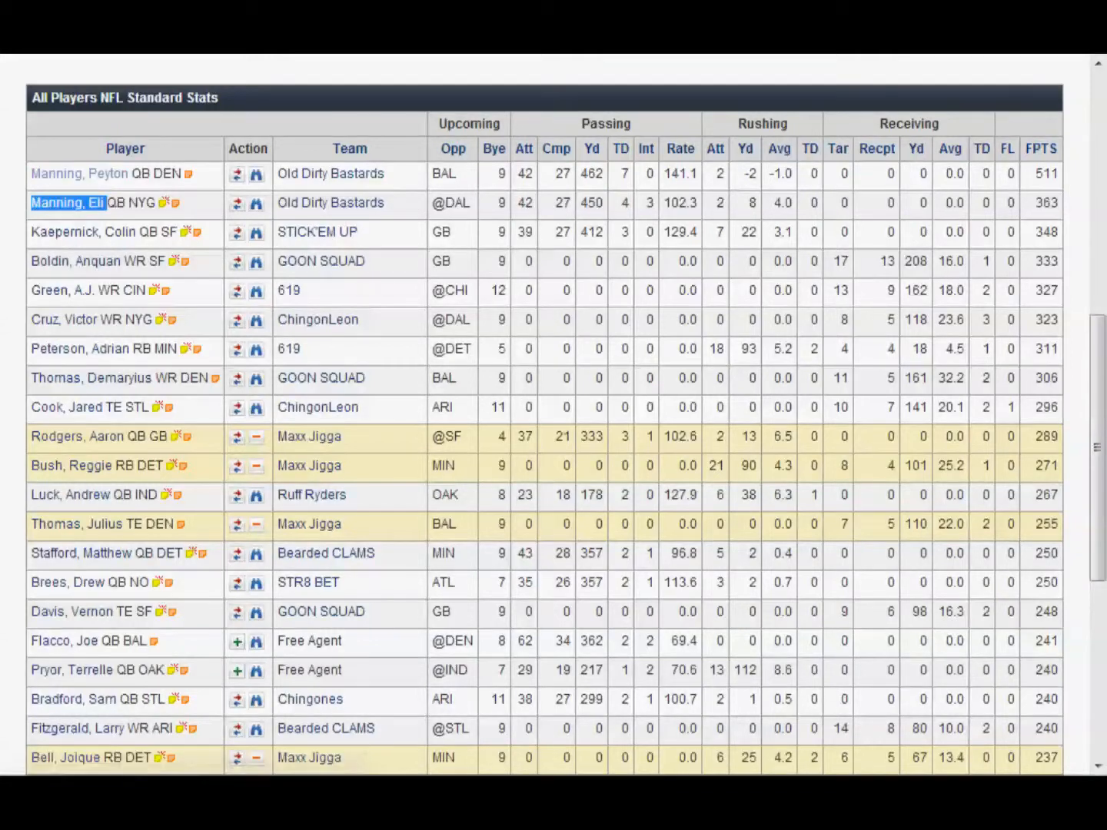
key("ctrl+Tab")
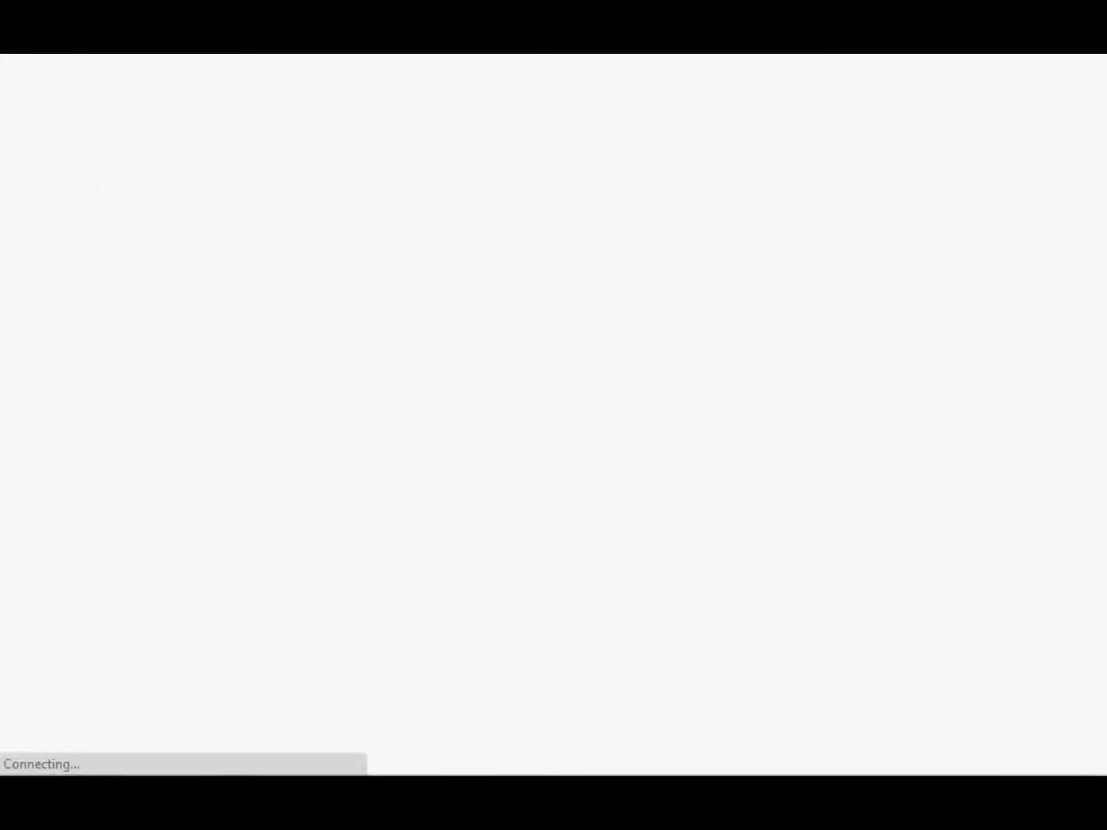
right_click(318, 4)
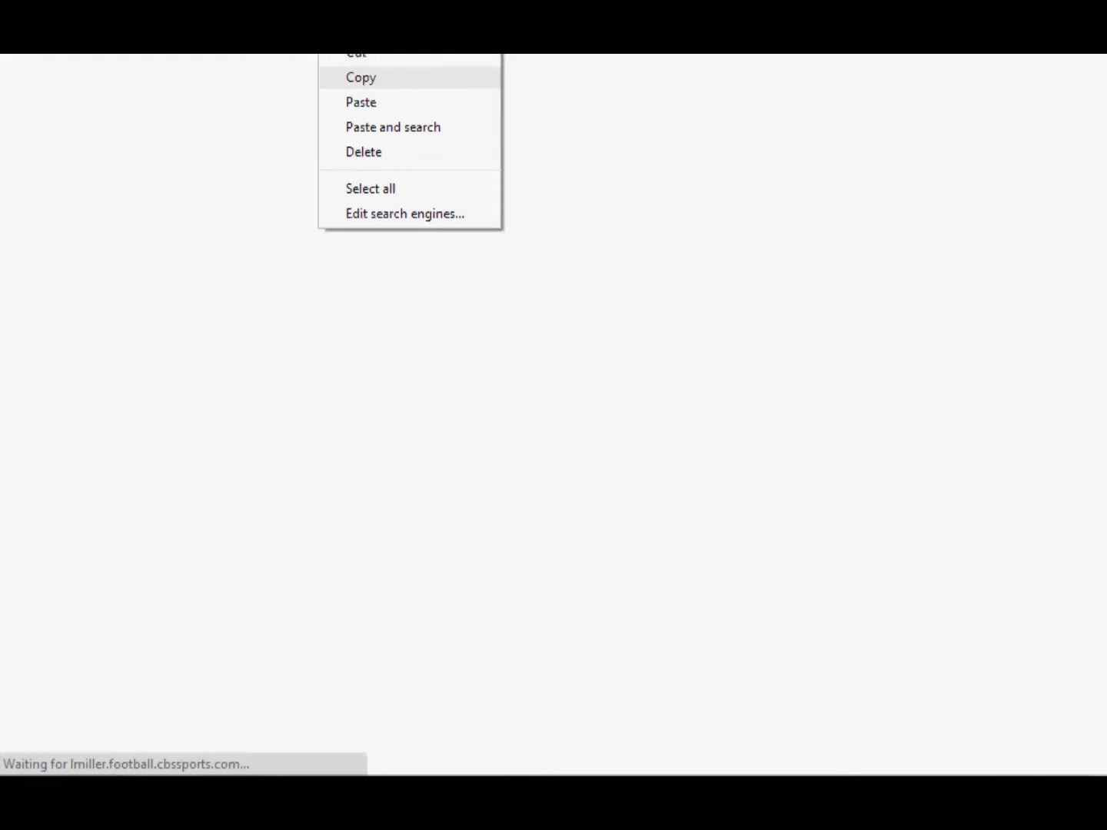
left_click(362, 77)
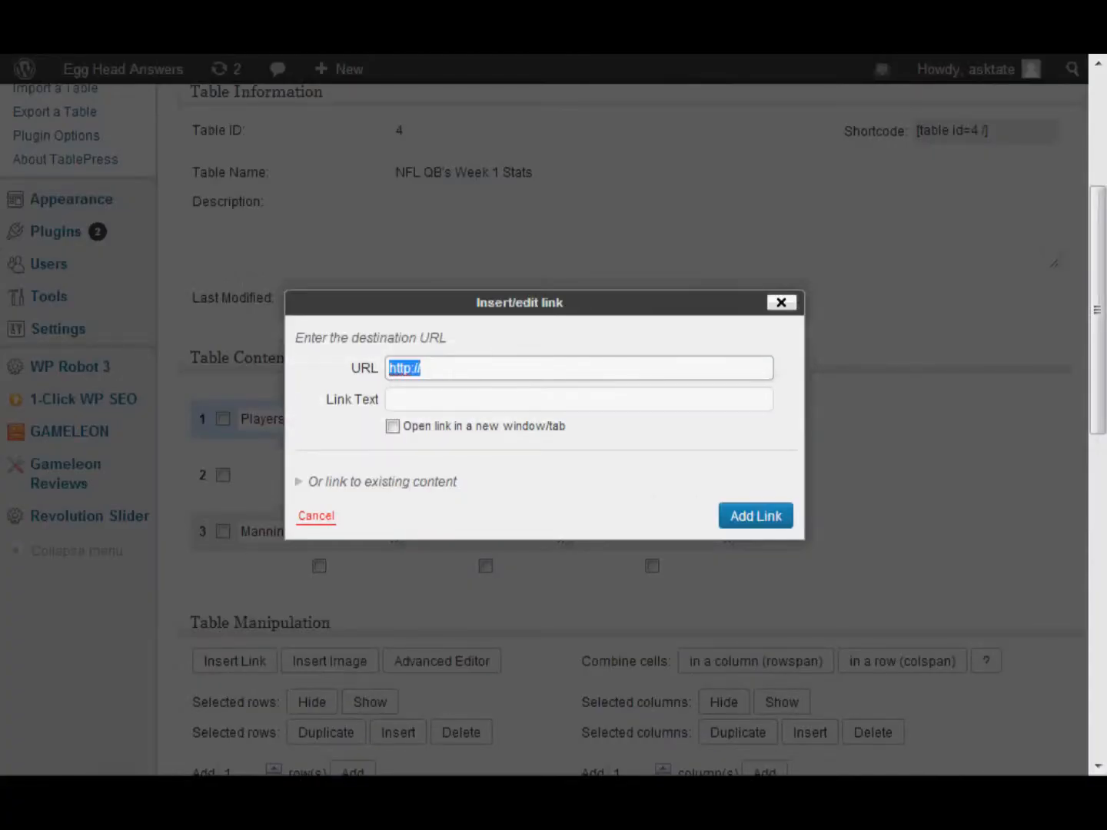
right_click(399, 368)
left_click(454, 512)
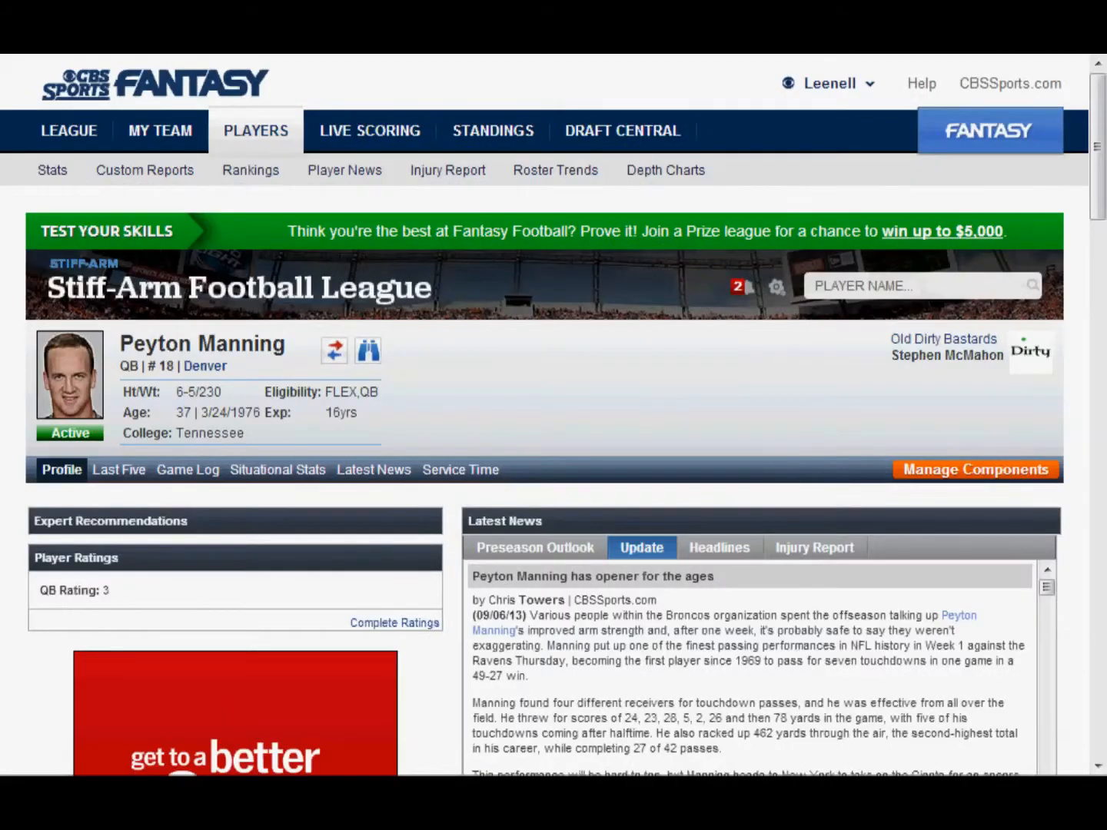
Copy "Peyton Manning" from the CBS Sports player page and paste it as the link text
left_click_drag(228, 343, 145, 344)
left_click(144, 343)
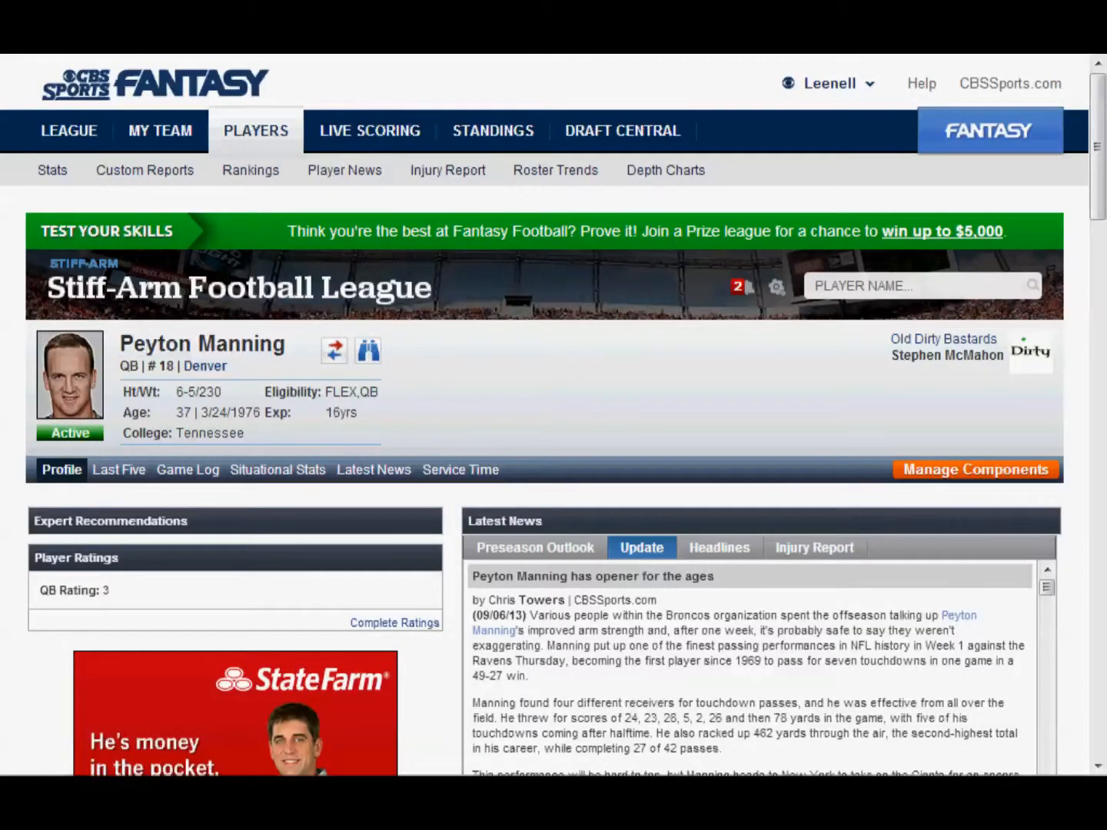
left_click_drag(287, 344, 121, 343)
right_click(124, 343)
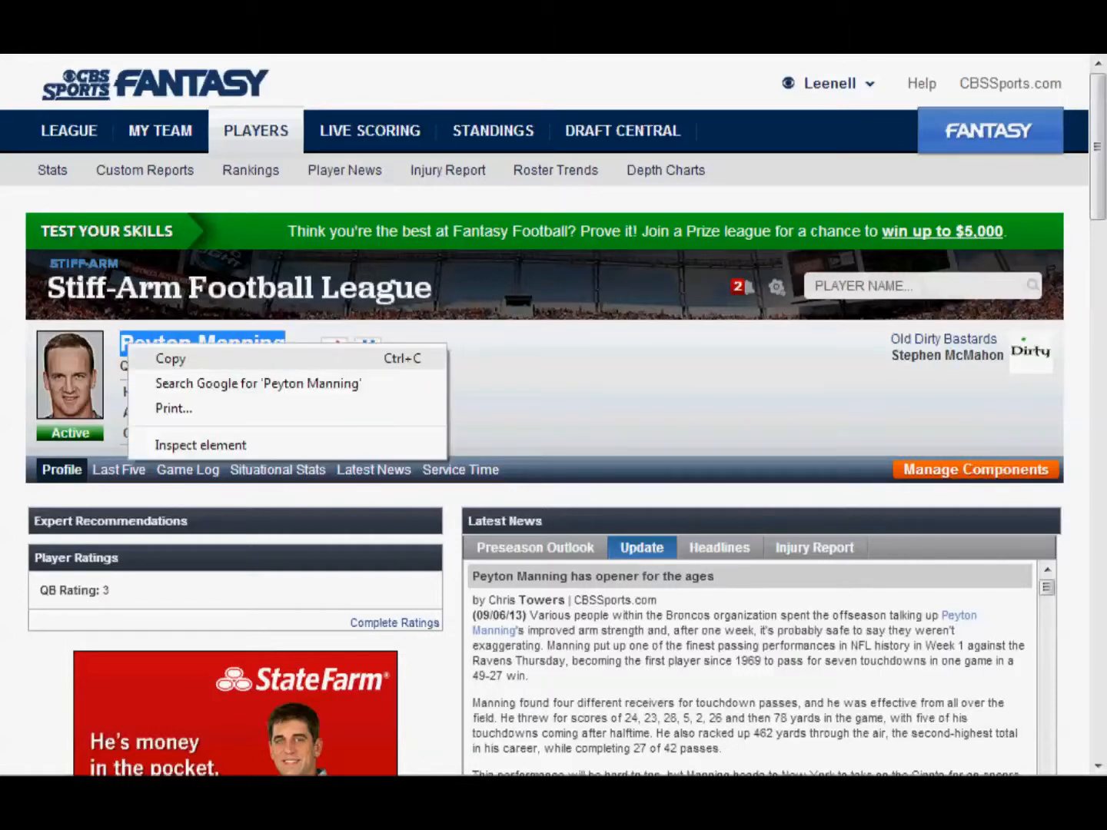
left_click(154, 355)
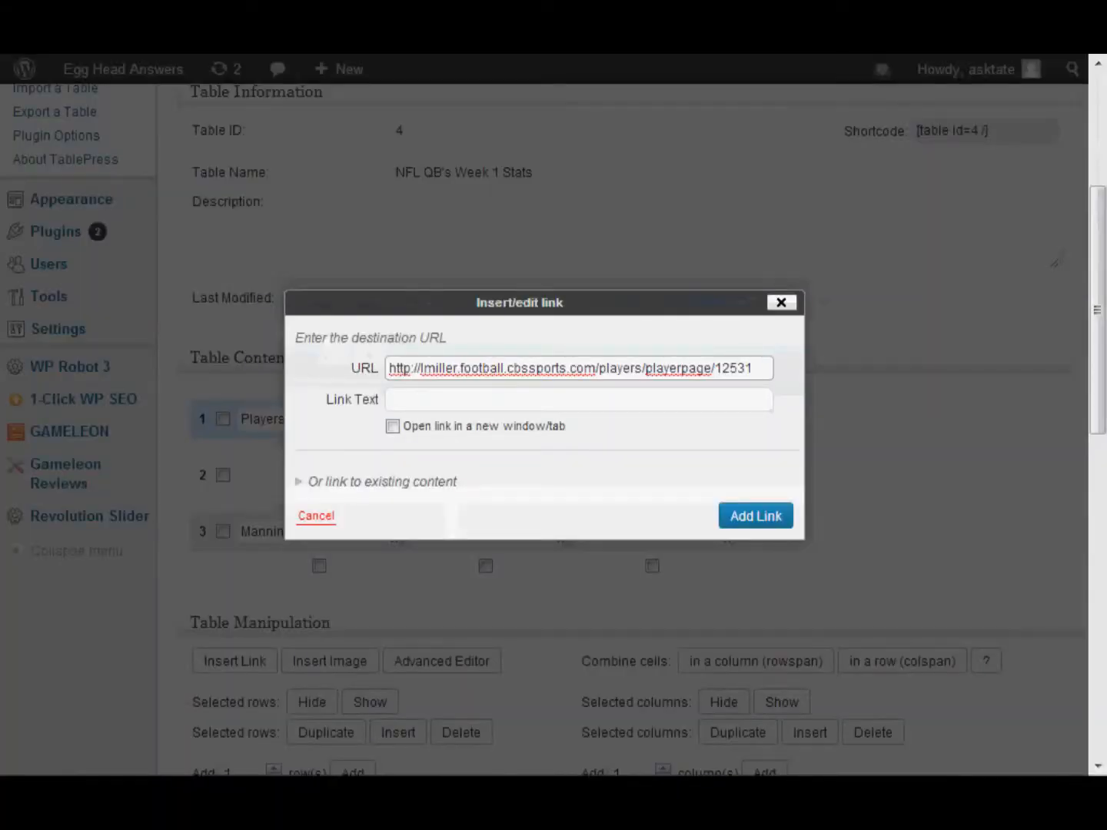
left_click(425, 400)
right_click(426, 400)
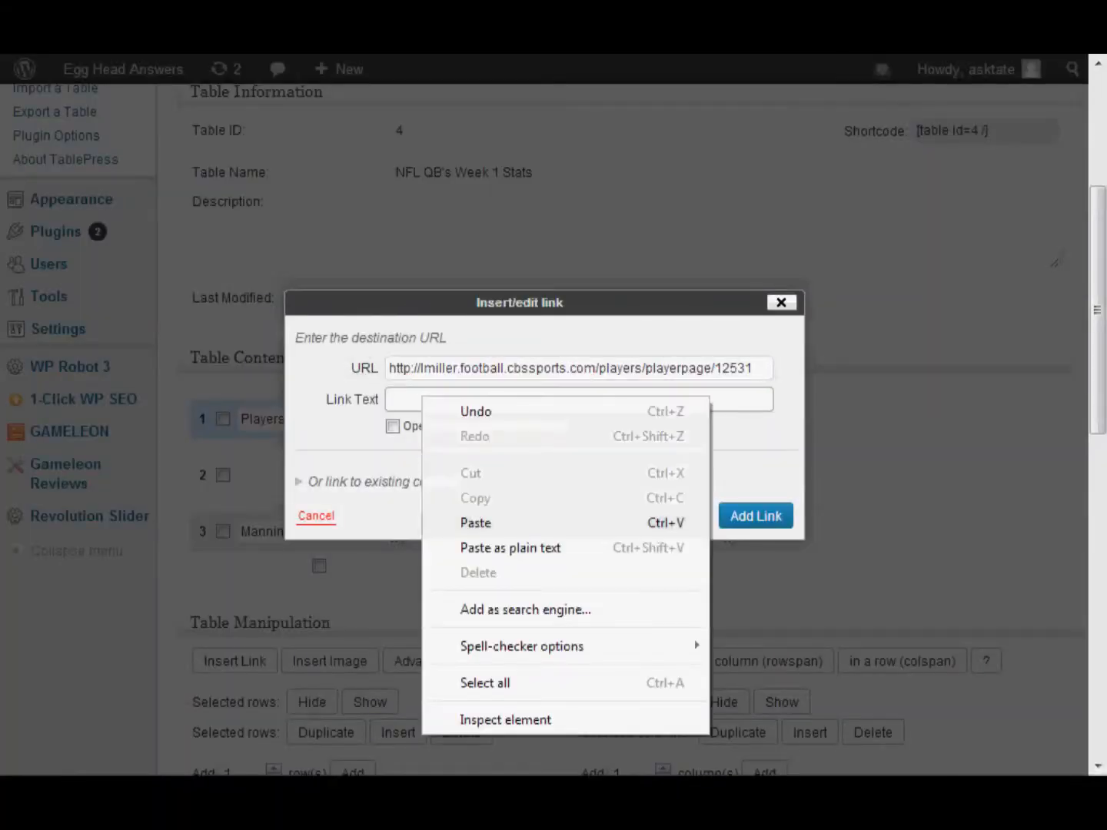
left_click(458, 522)
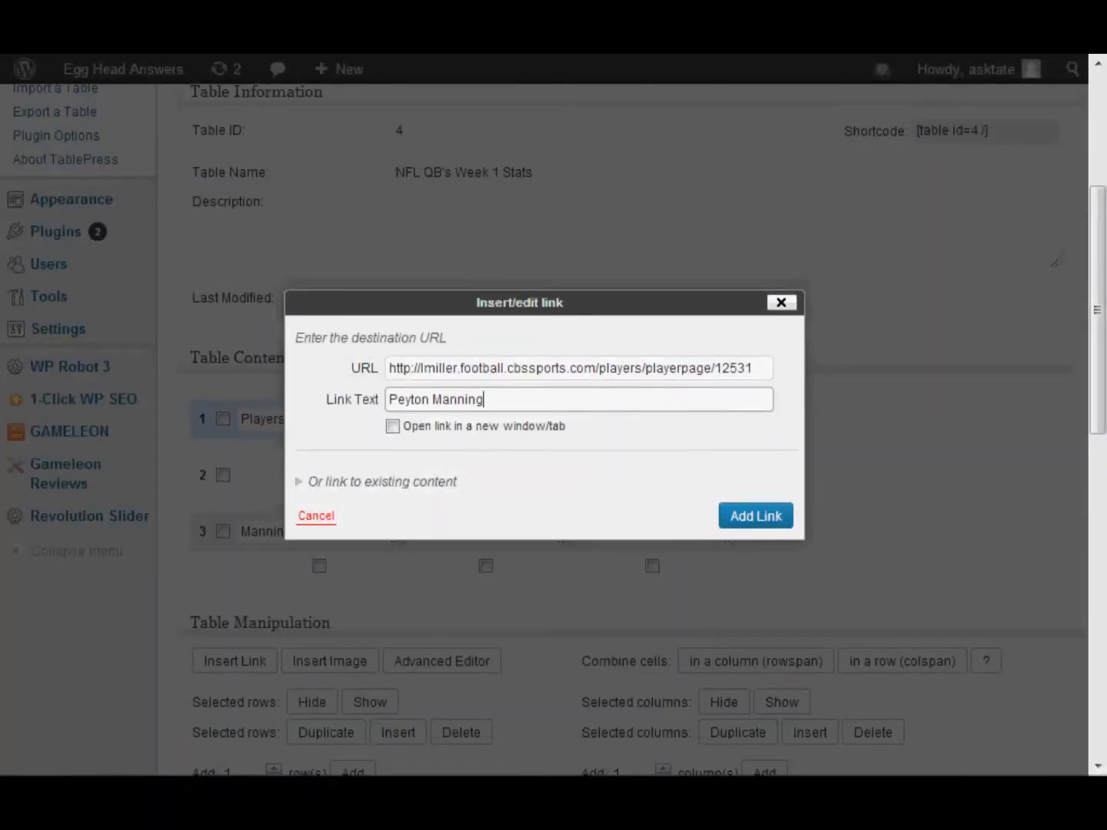
Add the link to cell A2, set to open in a new window/tab, and save the table changes
left_click(392, 427)
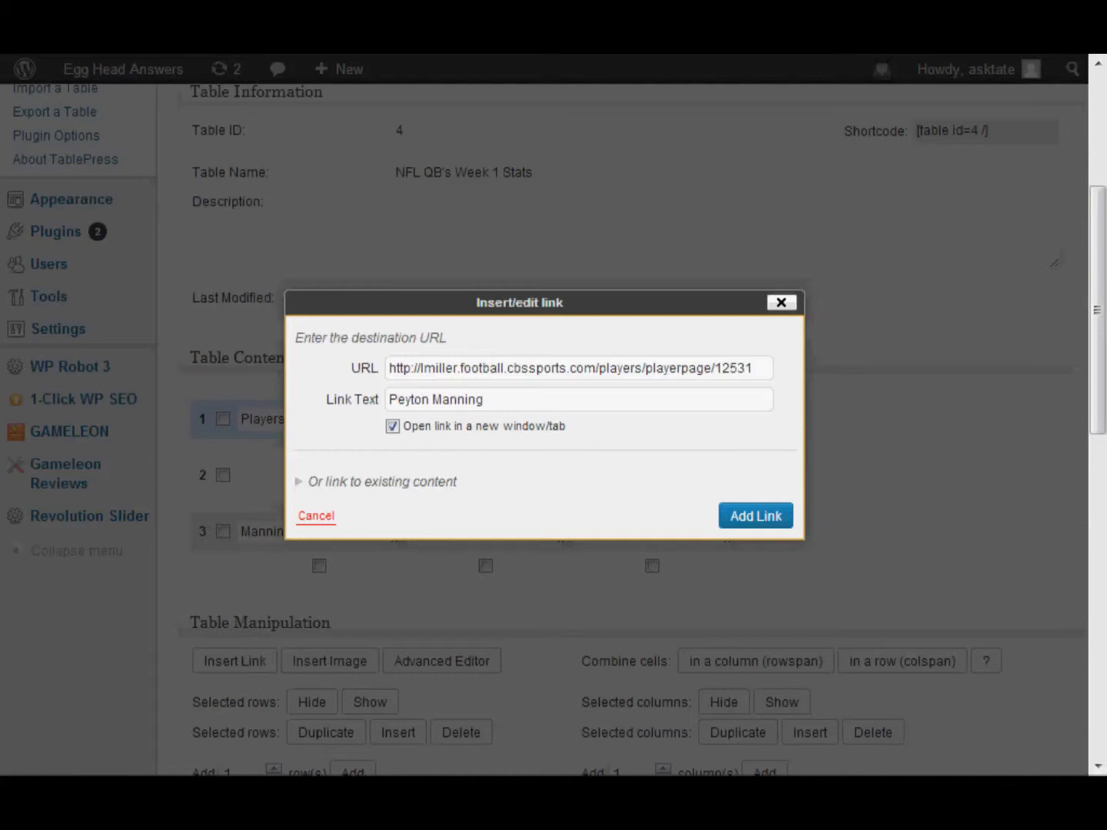
left_click(756, 515)
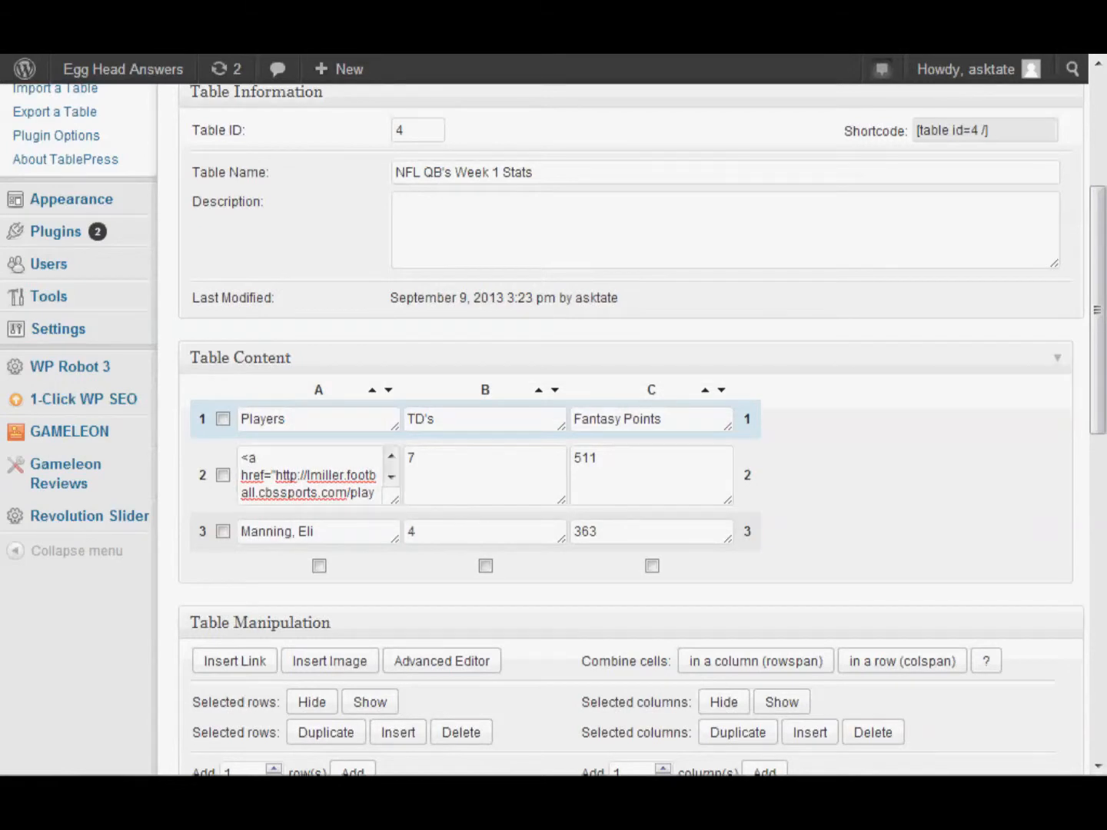
scroll(631, 432, "down", 3)
scroll(630, 430, "up", 6)
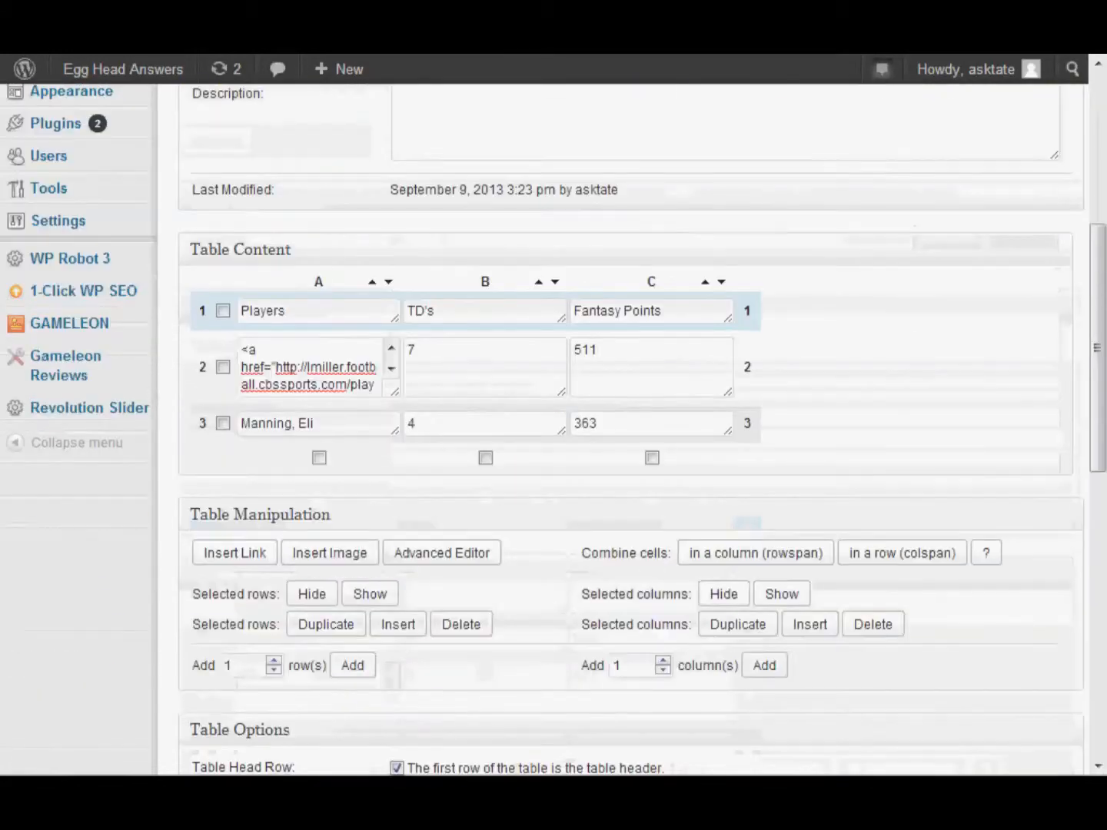
left_click(314, 357)
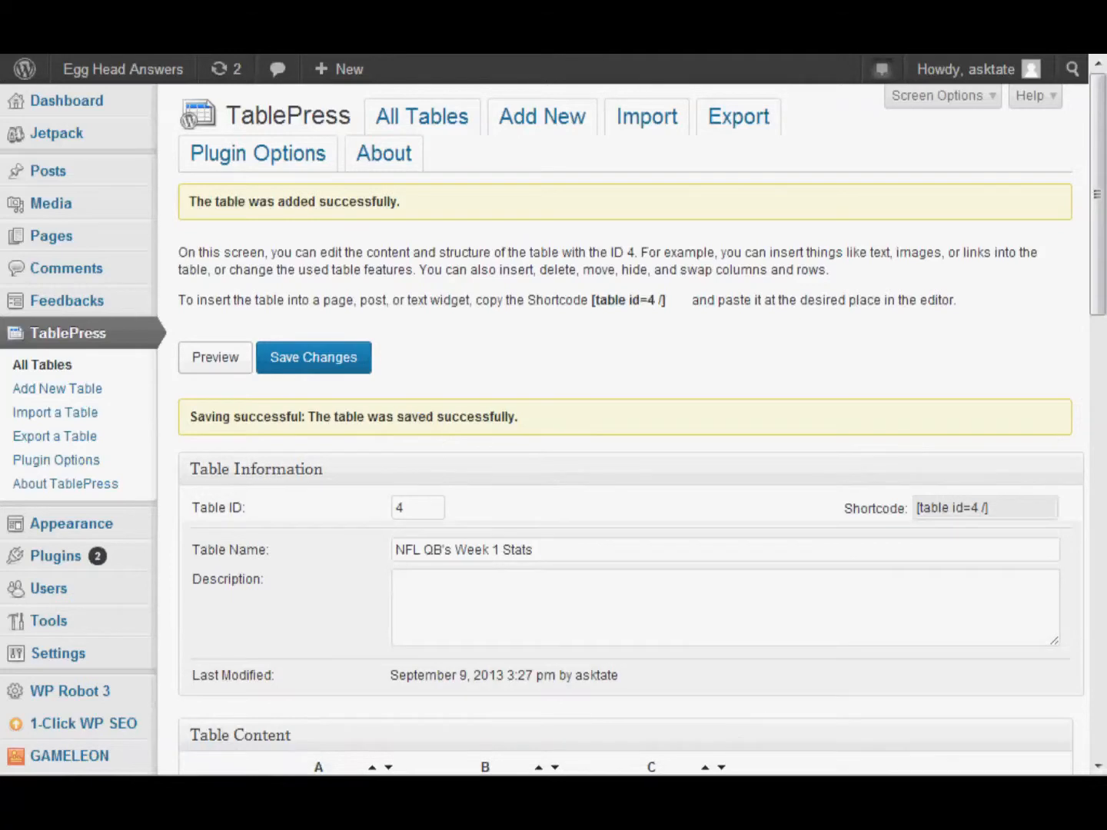
Open a new blank WordPress post for editing
mouse_move(93, 170)
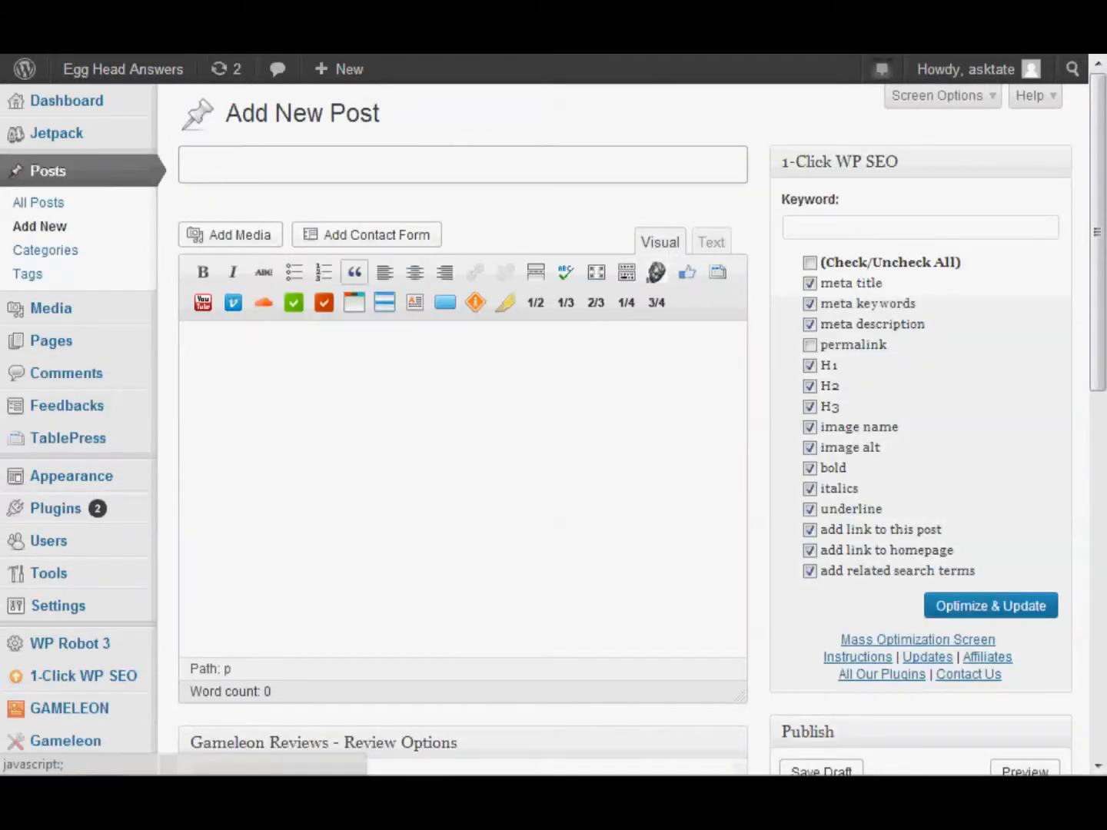
Title the new post "NFL QB's Week 1 Fantasy Points and TD's" and move on to its body
type("NFL ")
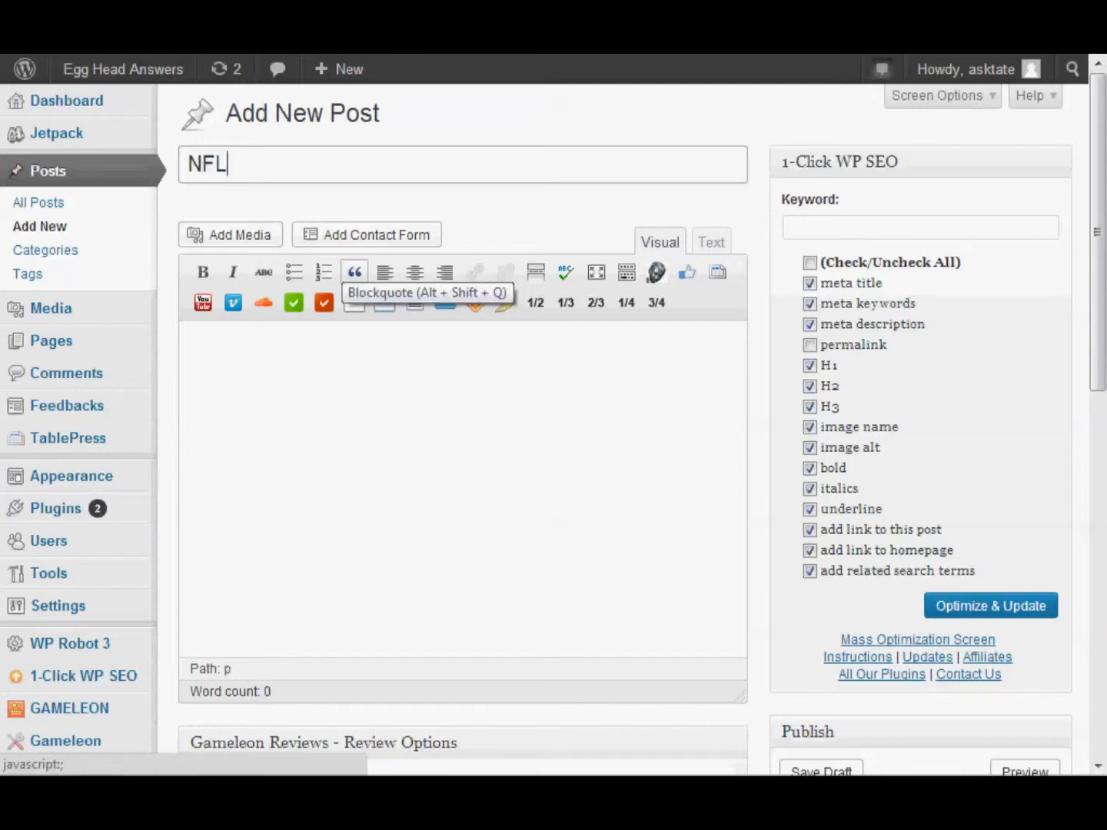
type("QA")
key("BackSpace")
type("B's Week ")
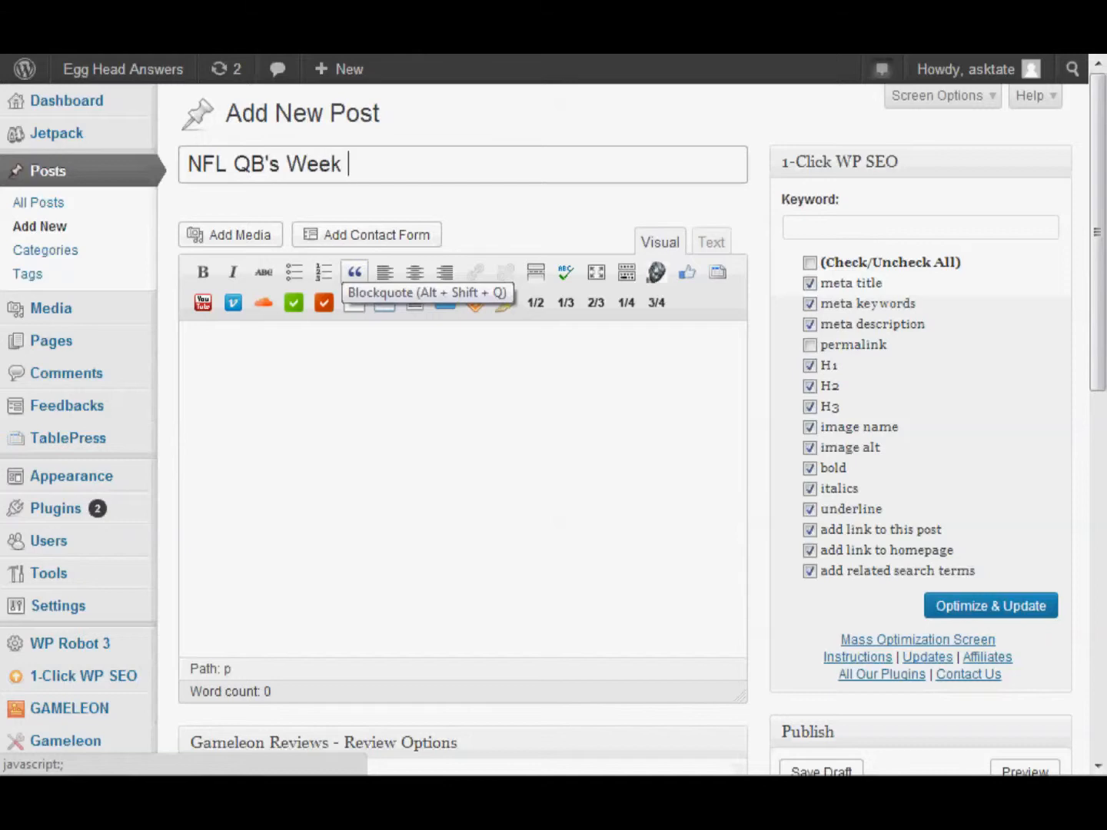
type("1 ")
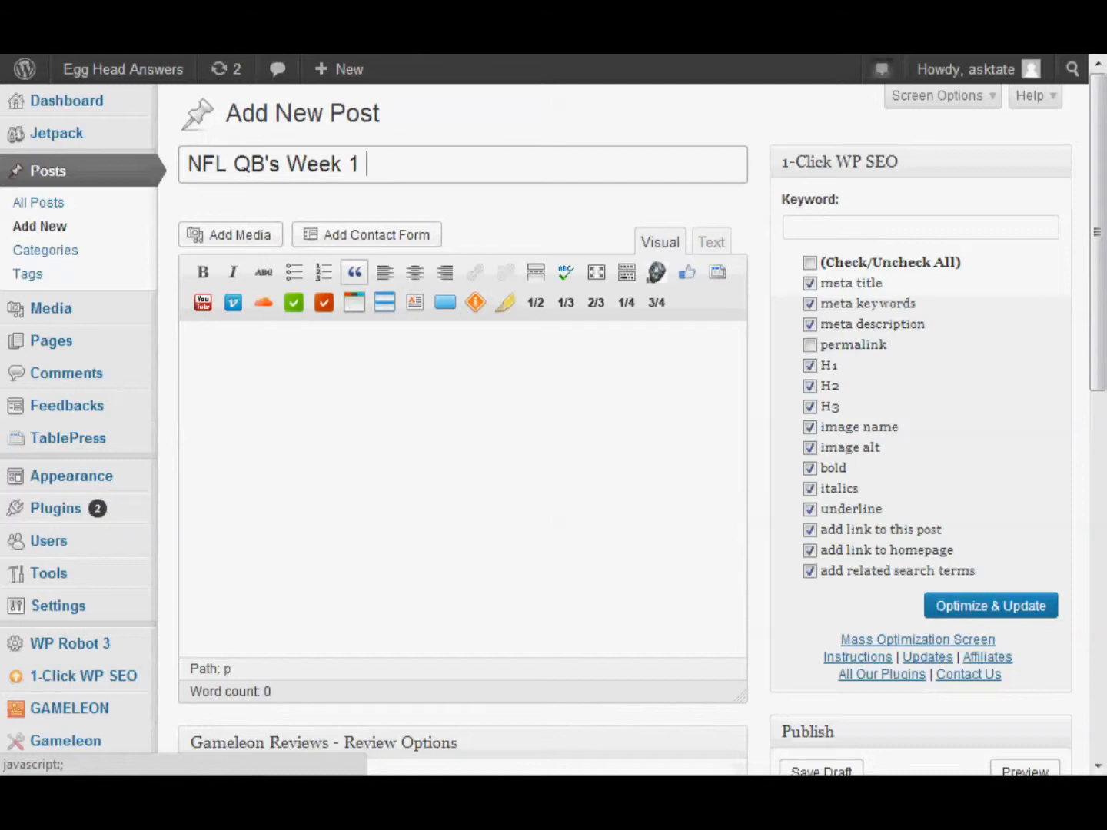
type("Fantasy Points and TD's")
key("Tab")
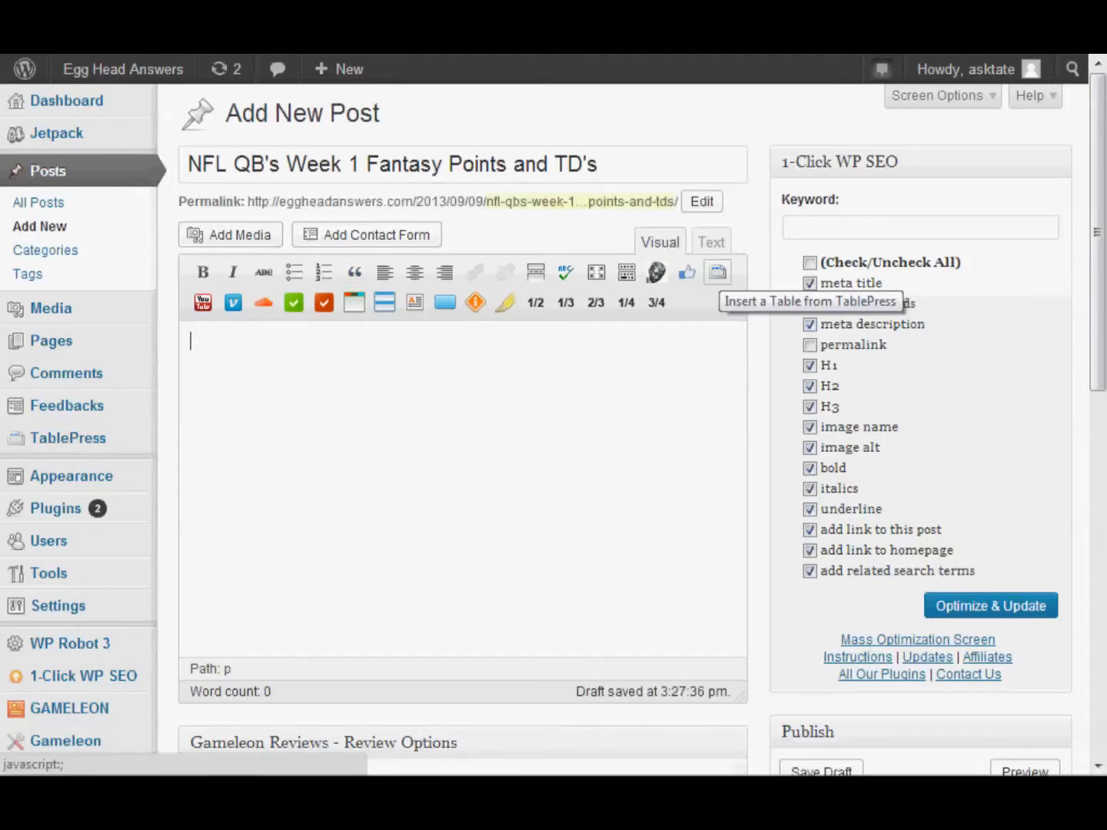
Insert the shortcode of the TablePress table "NFL QB's Week 1 Stats" into the post body
left_click(718, 272)
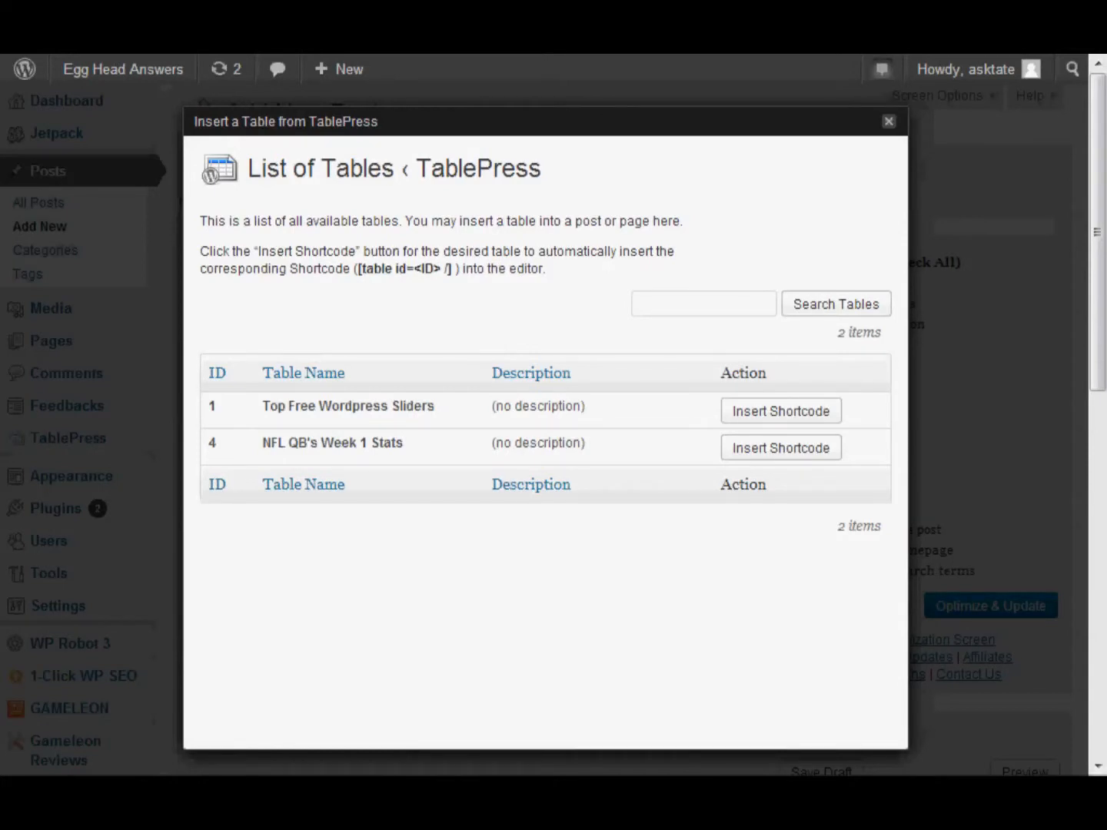
left_click(779, 449)
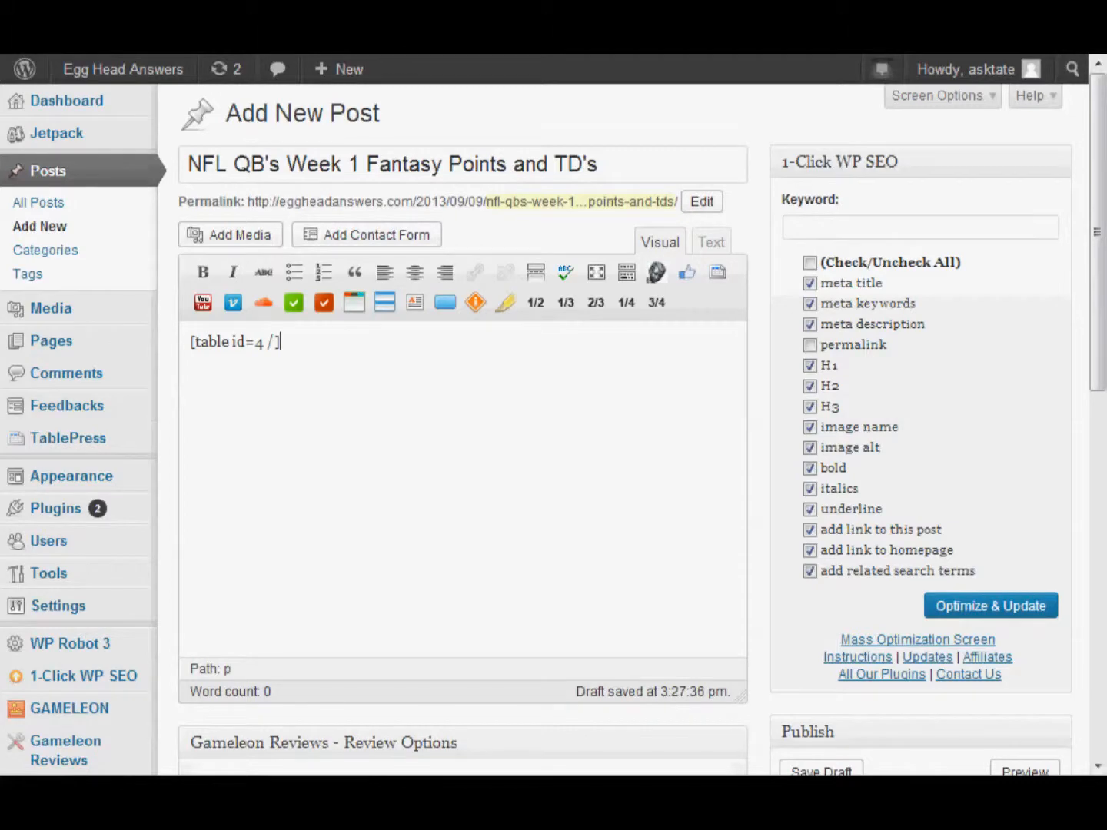
Publish the post and view its embedded quarterback table on the live site
scroll(554, 430, "down", 4)
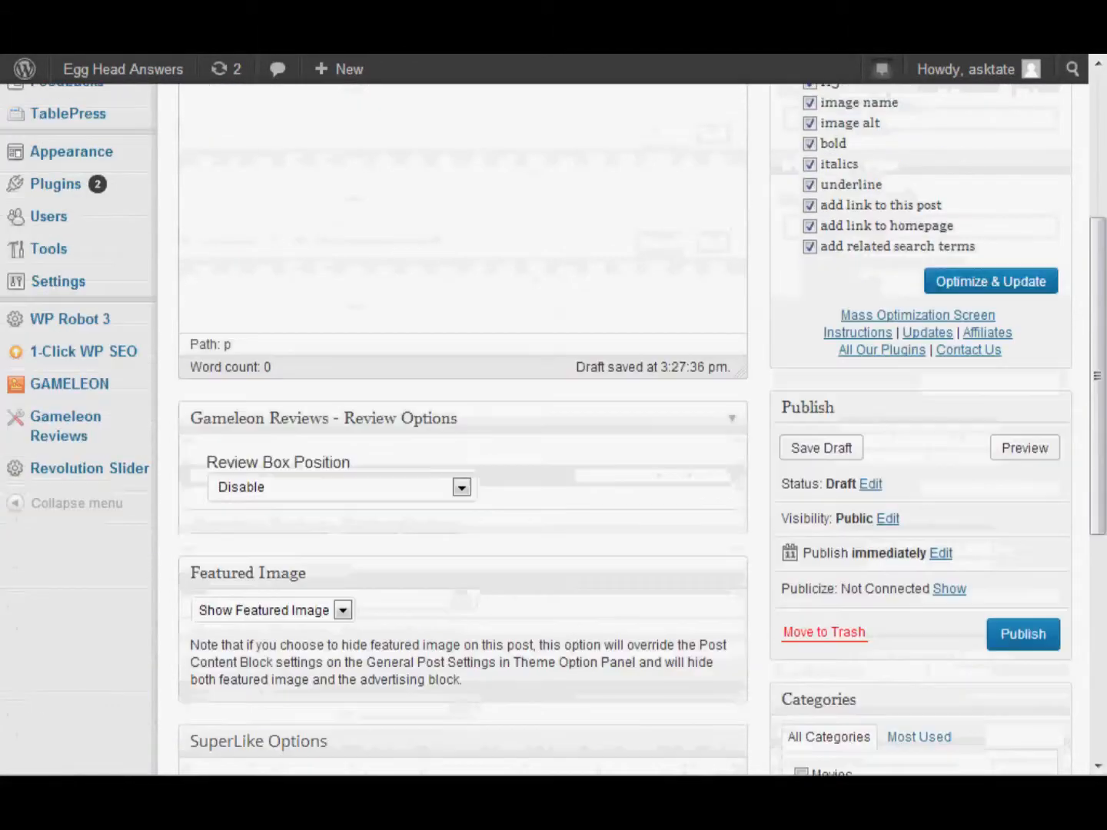
scroll(553, 431, "down", 5)
scroll(554, 430, "up", 9)
scroll(553, 430, "down", 2)
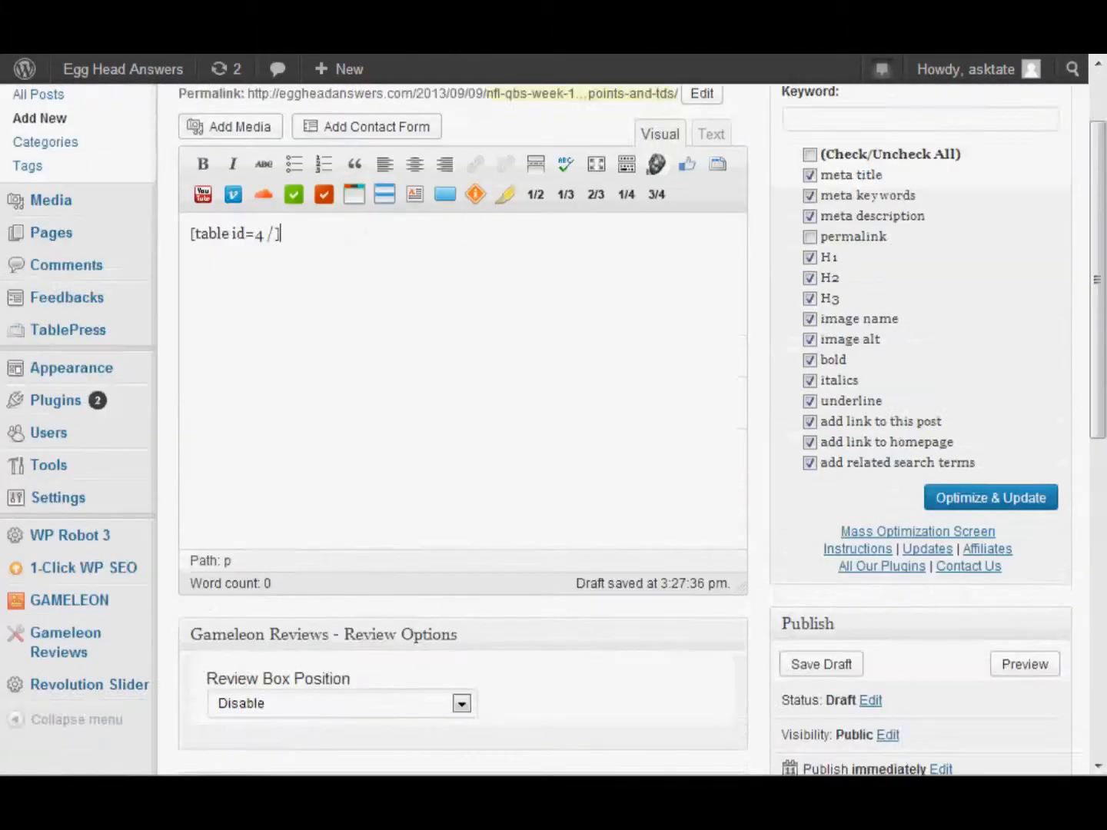
scroll(554, 431, "down", 2)
left_click(1023, 635)
scroll(693, 639, "down", 4)
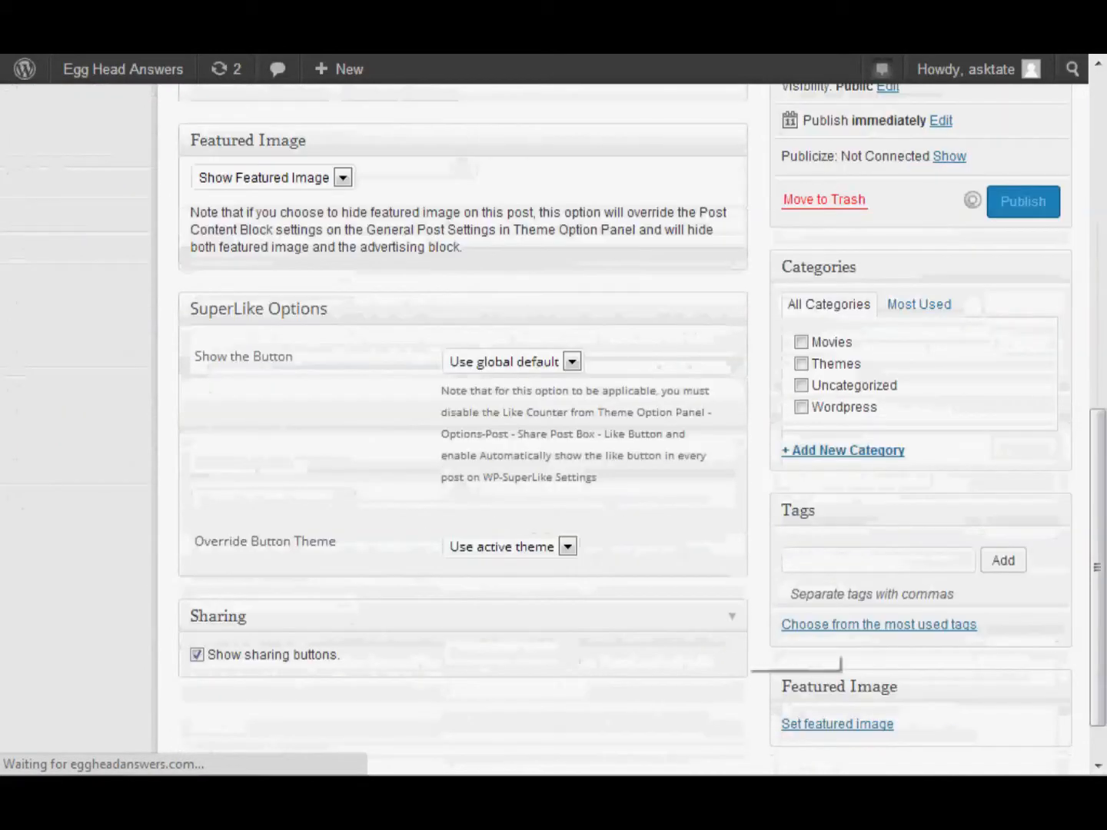
scroll(692, 638, "up", 4)
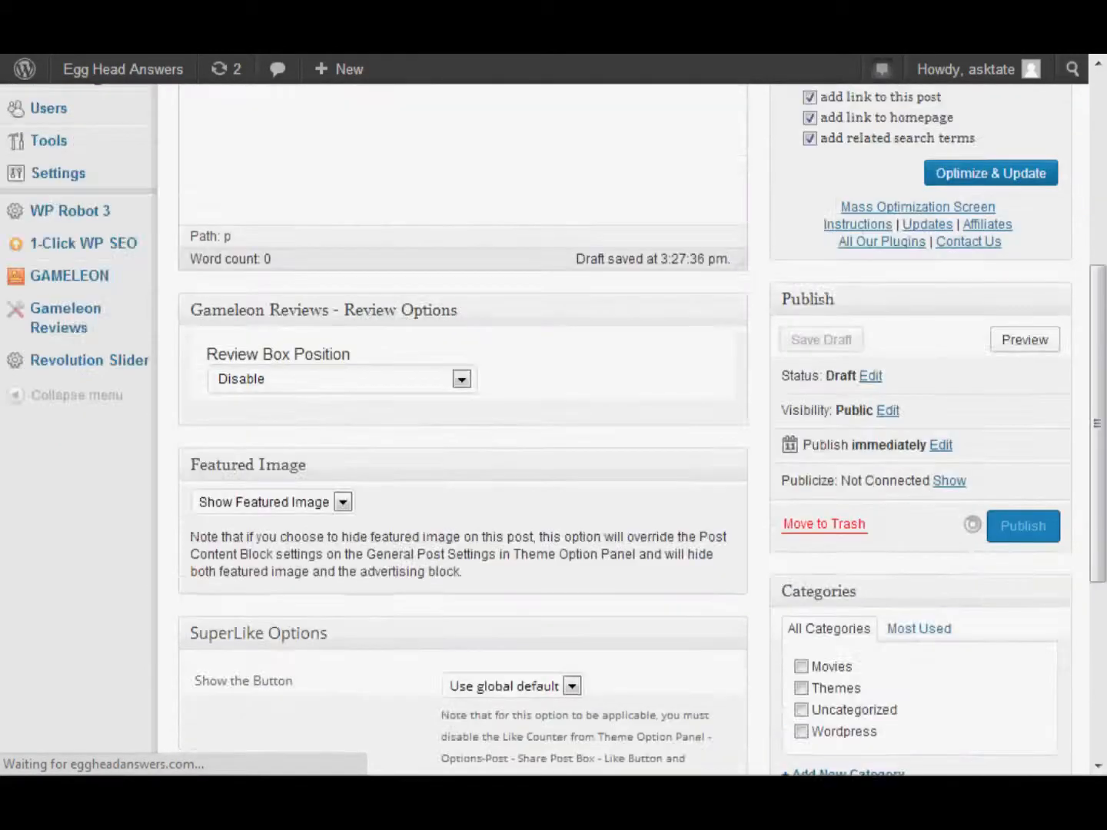
scroll(461, 431, "up", 5)
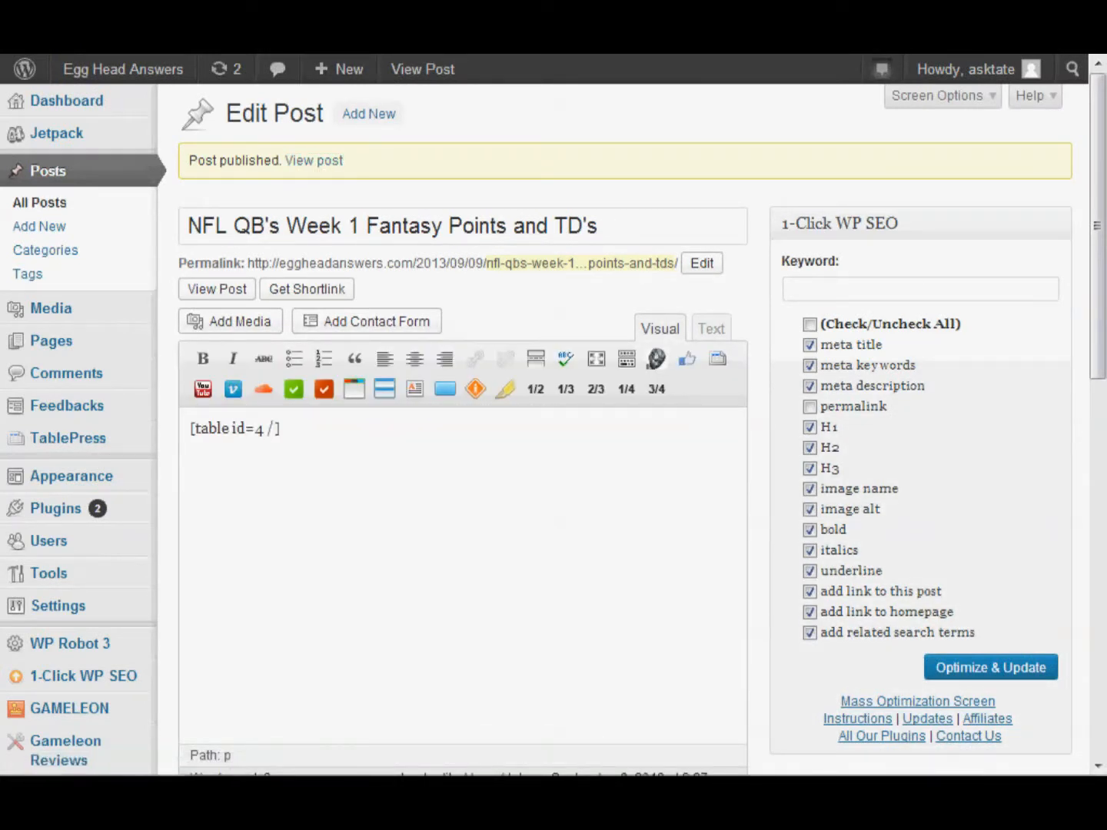
left_click(313, 160)
scroll(544, 420, "down", 5)
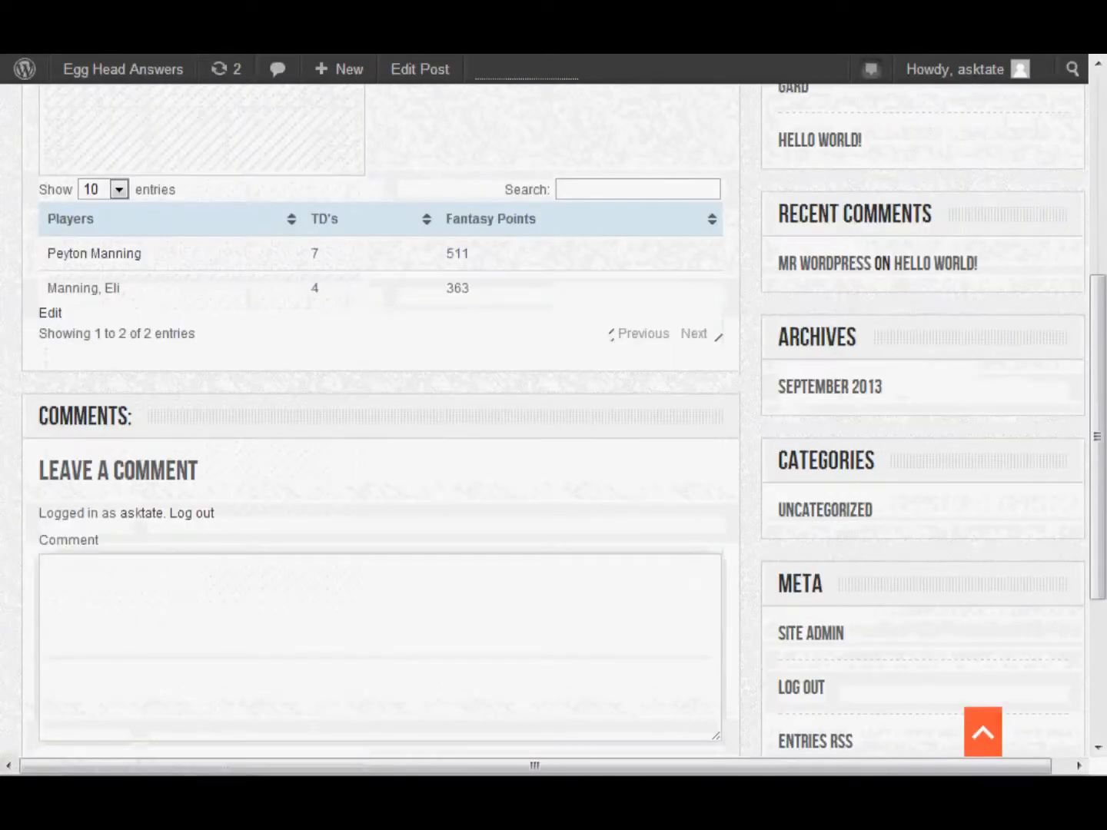